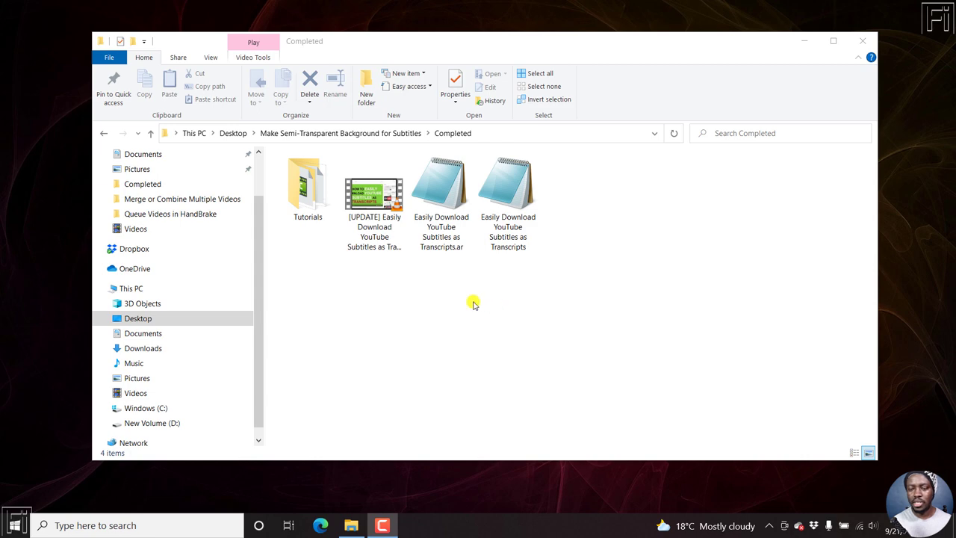
Point out the [UPDATE] tutorial video and the Arabic and English transcript files, then clear the selection
left_click(370, 212)
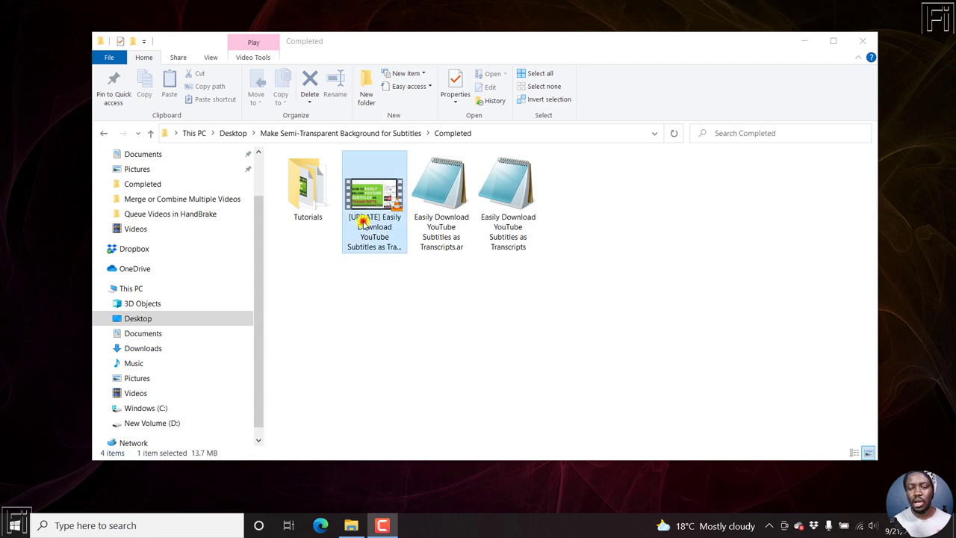
left_click(427, 204)
left_click(496, 198)
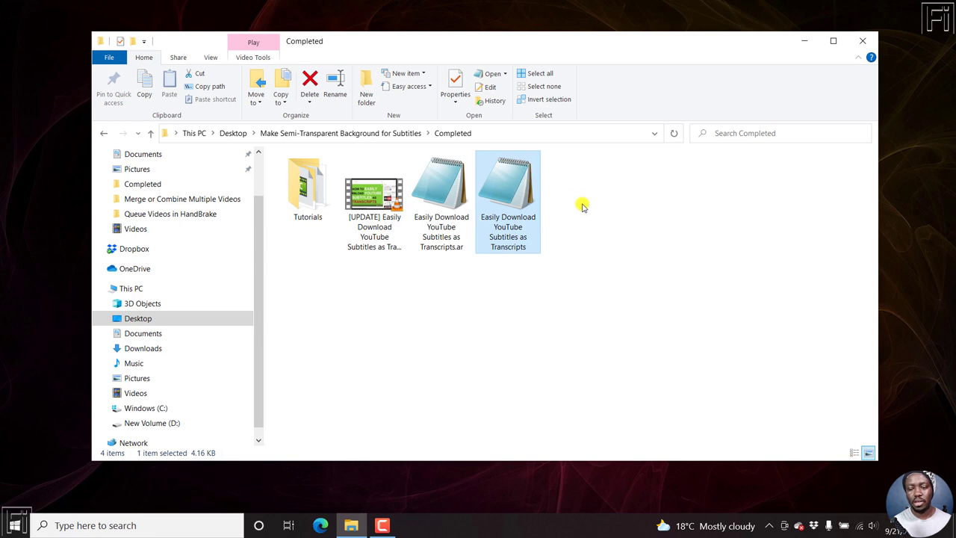
left_click(444, 210)
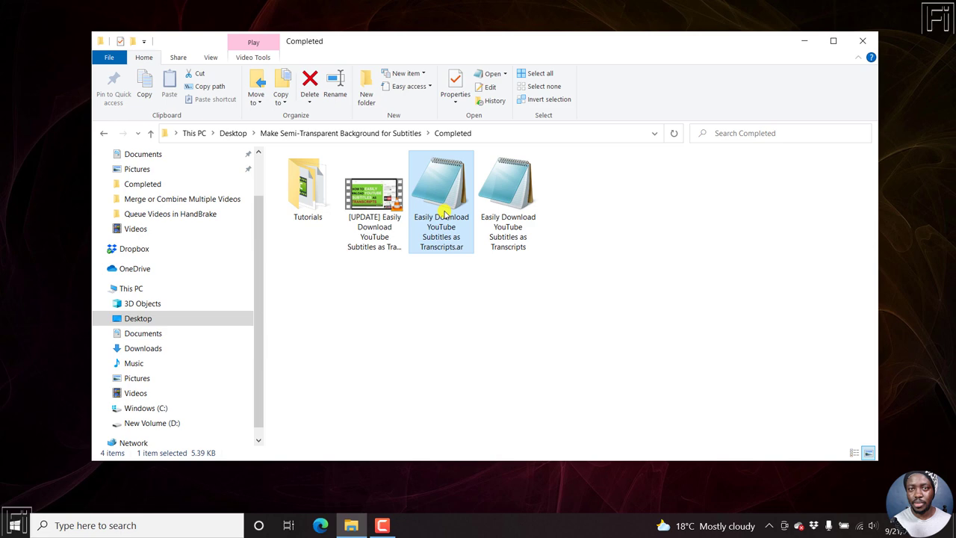
left_click(535, 196)
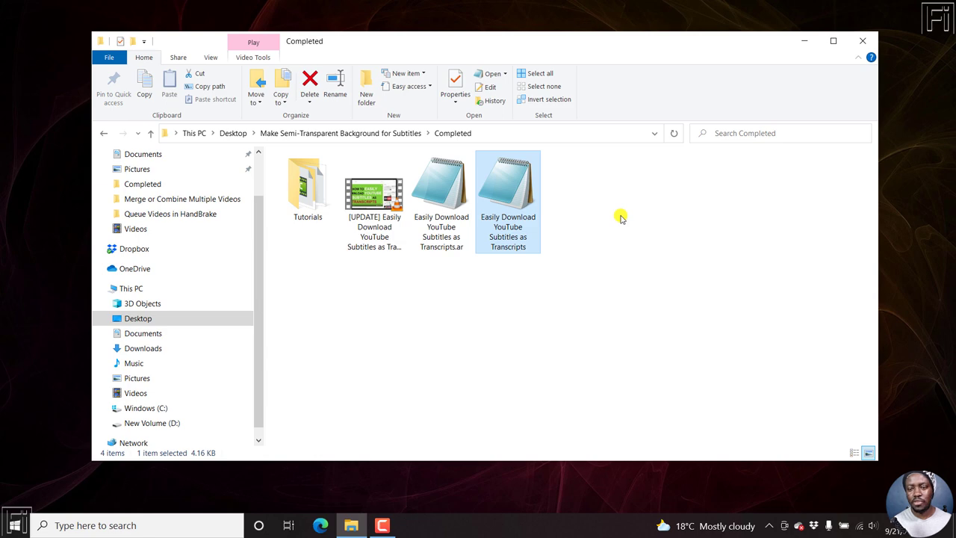
left_click(620, 217)
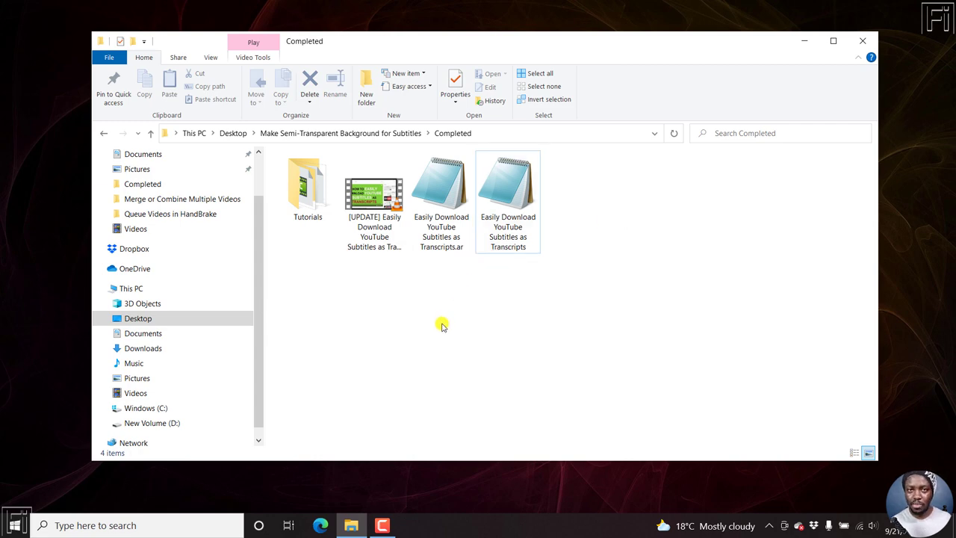
Launch Subtitle Edit from Windows search and open Tools > Join subtitles
left_click(139, 525)
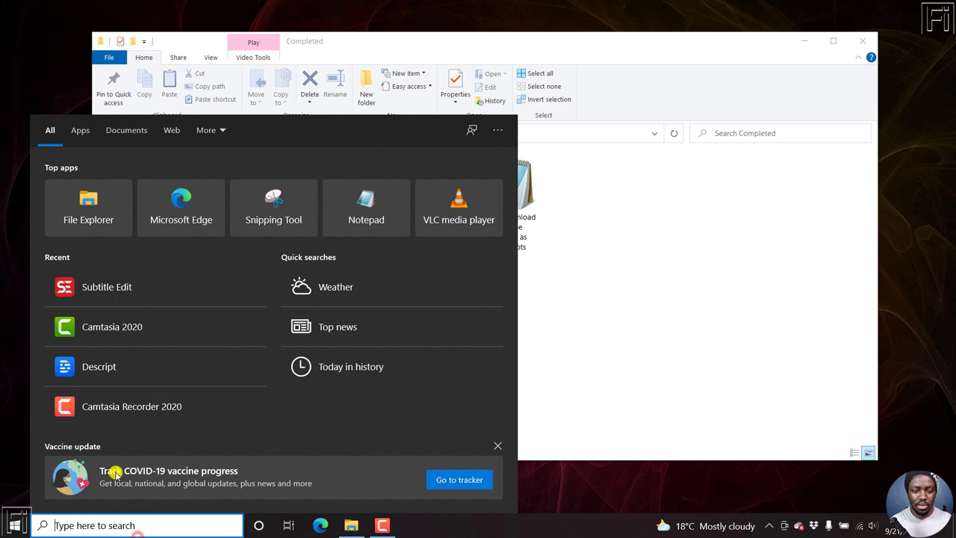
left_click(119, 282)
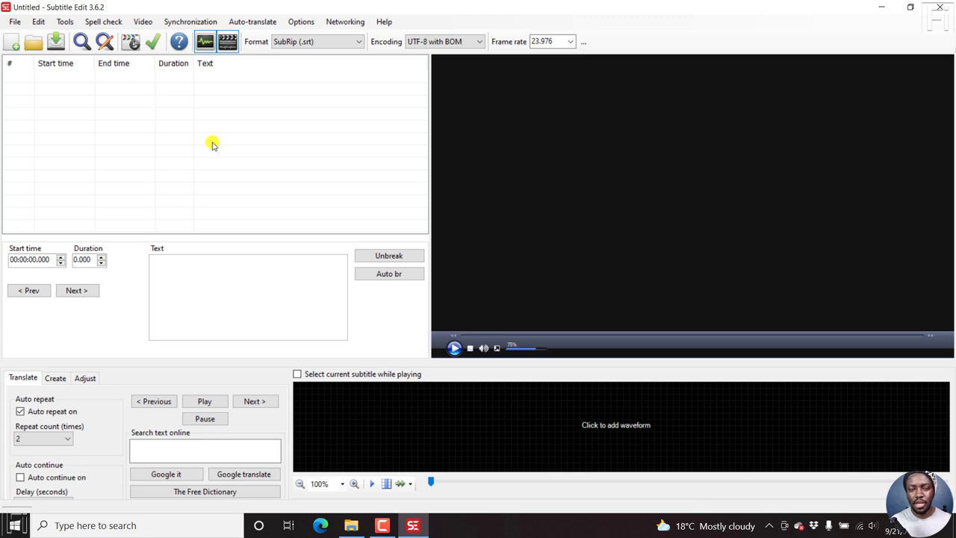
left_click(65, 23)
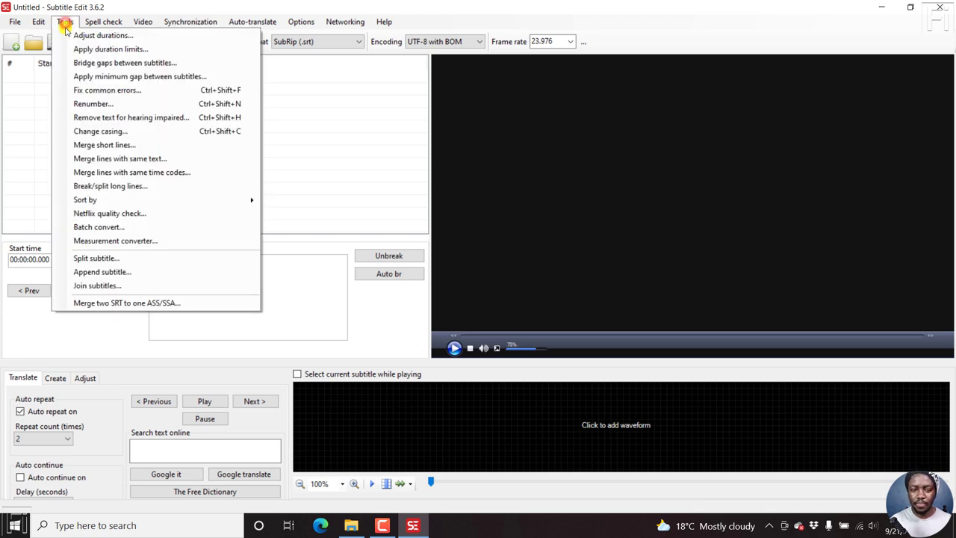
left_click(109, 287)
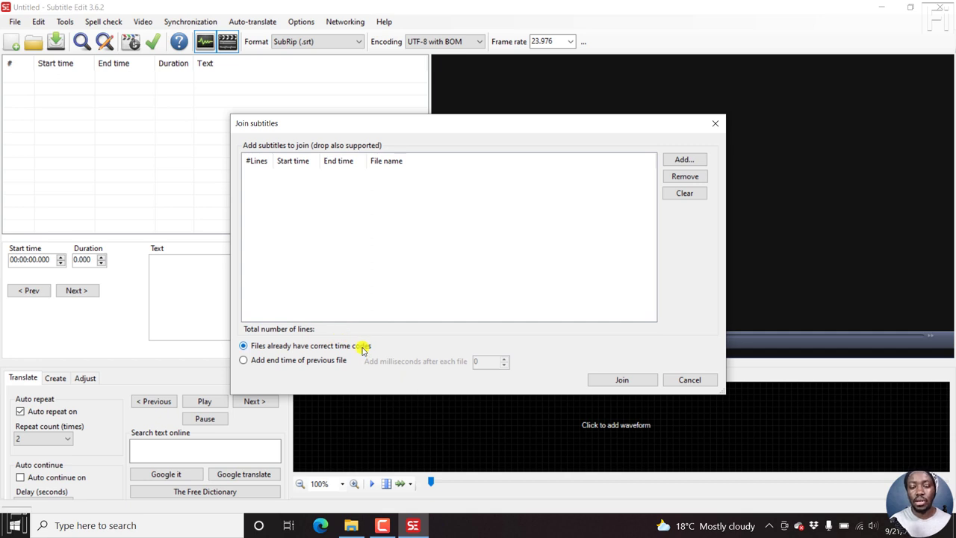
Add Transcripts.ar.srt and Transcripts.srt to the join list and check their order, 90 lines total
left_click(685, 160)
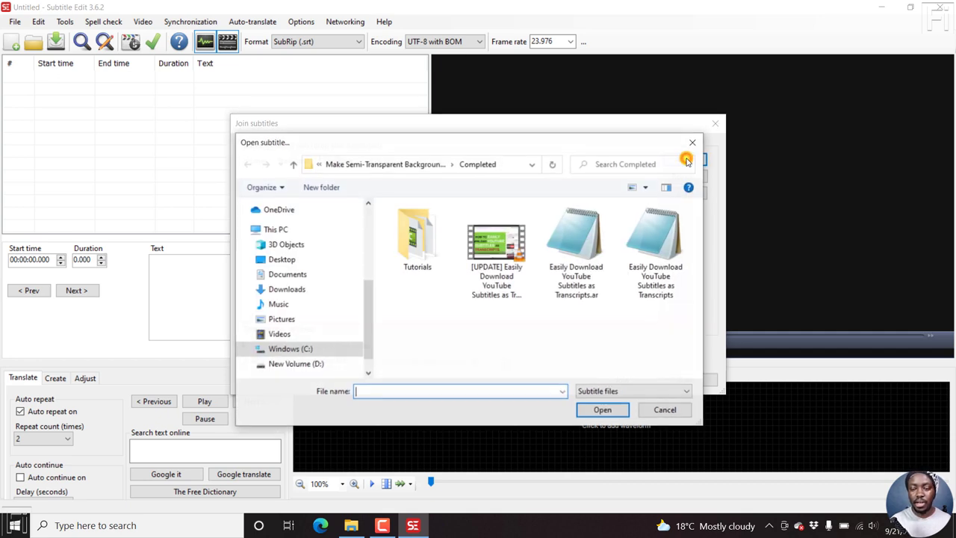
left_click(588, 251)
left_click(676, 254, "ctrl")
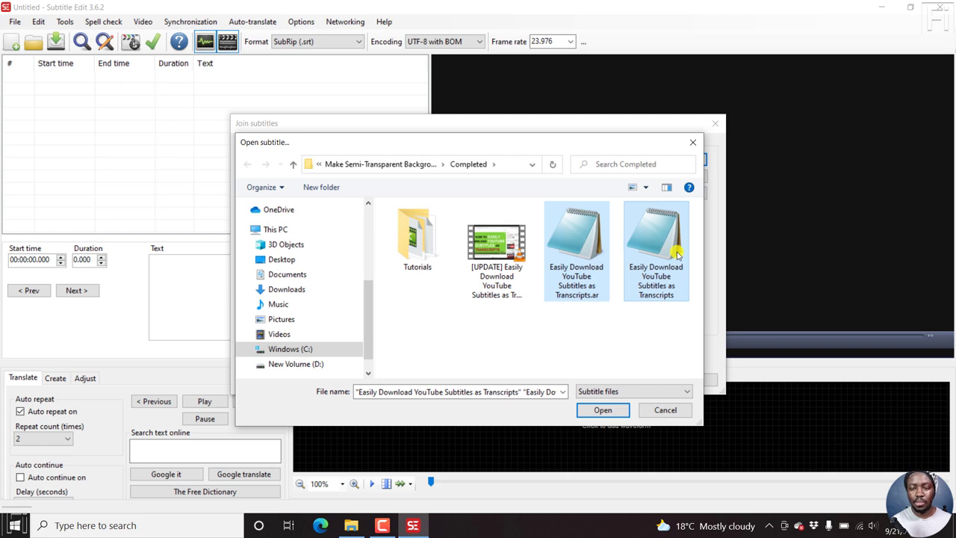
left_click(597, 410)
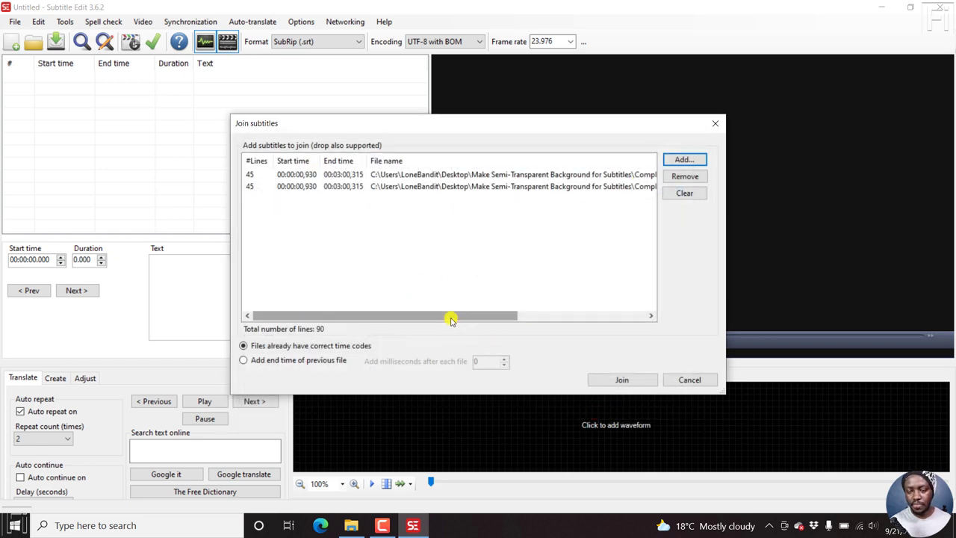
left_click_drag(451, 320, 655, 318)
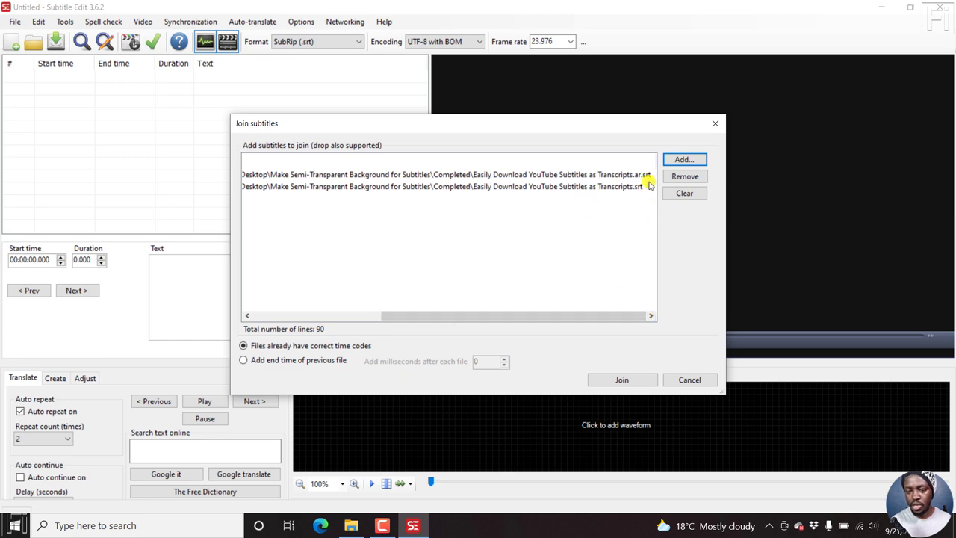
left_click(605, 175)
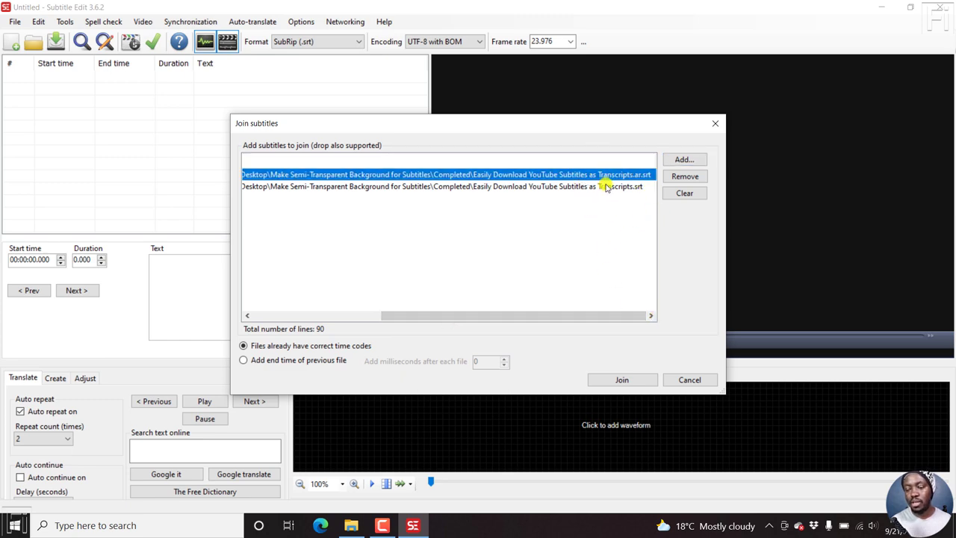
left_click(606, 186)
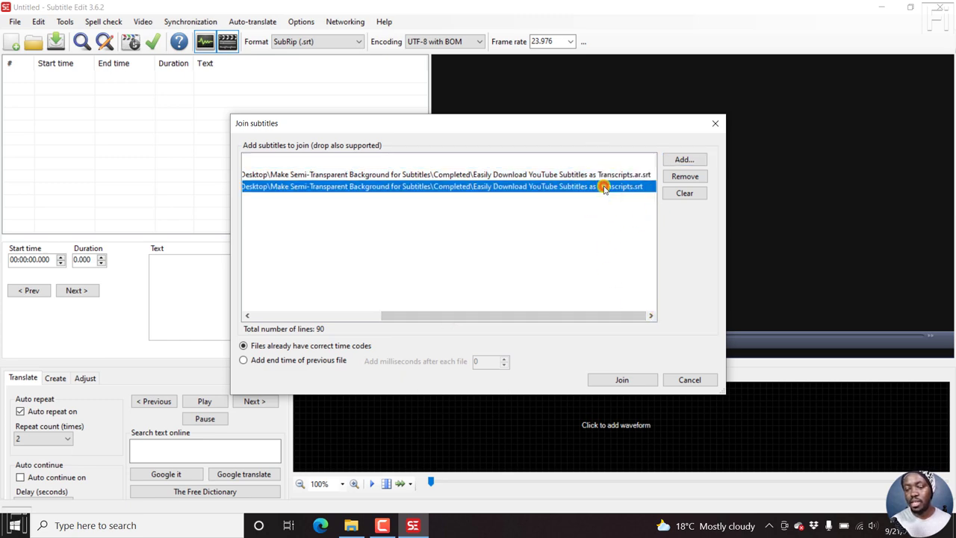
left_click(566, 174)
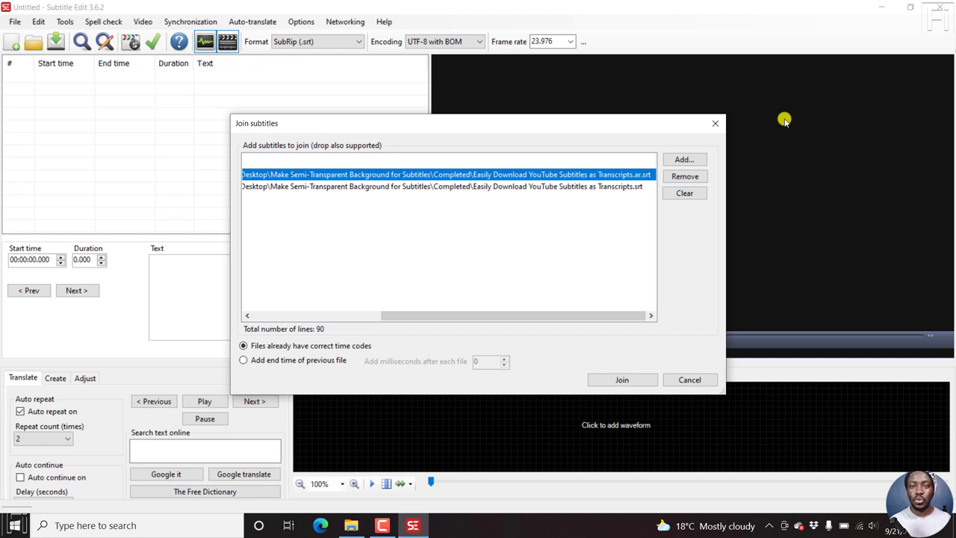
left_click(562, 190)
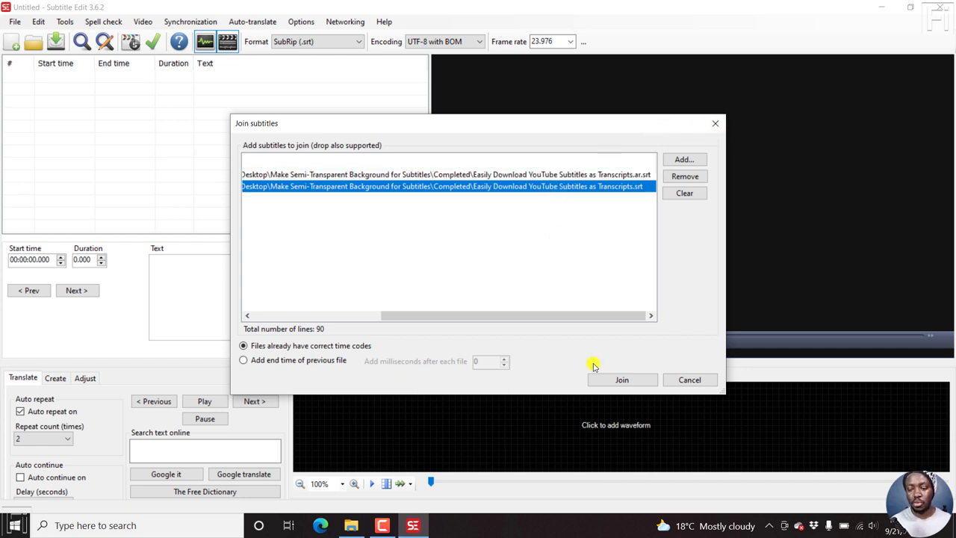
Join the files and scroll to line 46, where English lines restart at 00:00:00.930
left_click(617, 382)
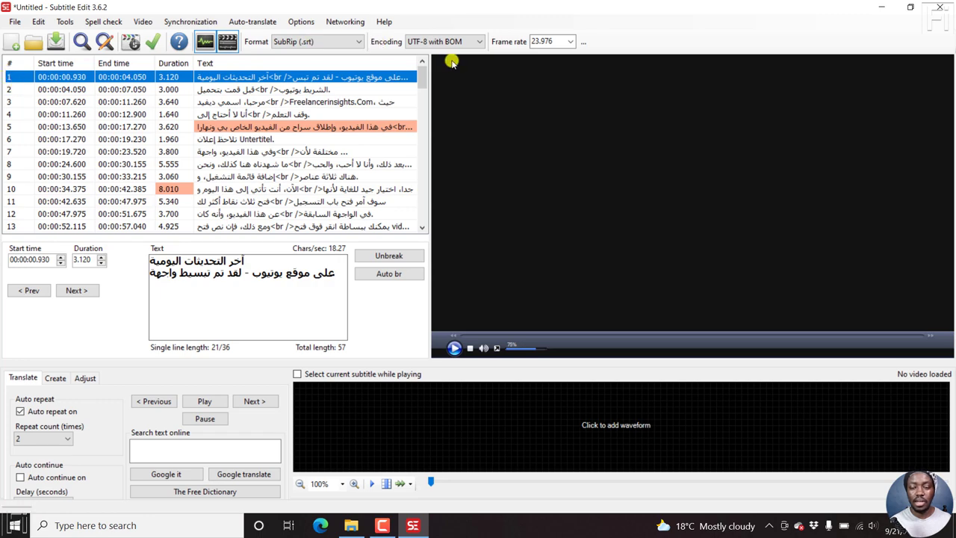
left_click_drag(426, 74, 424, 142)
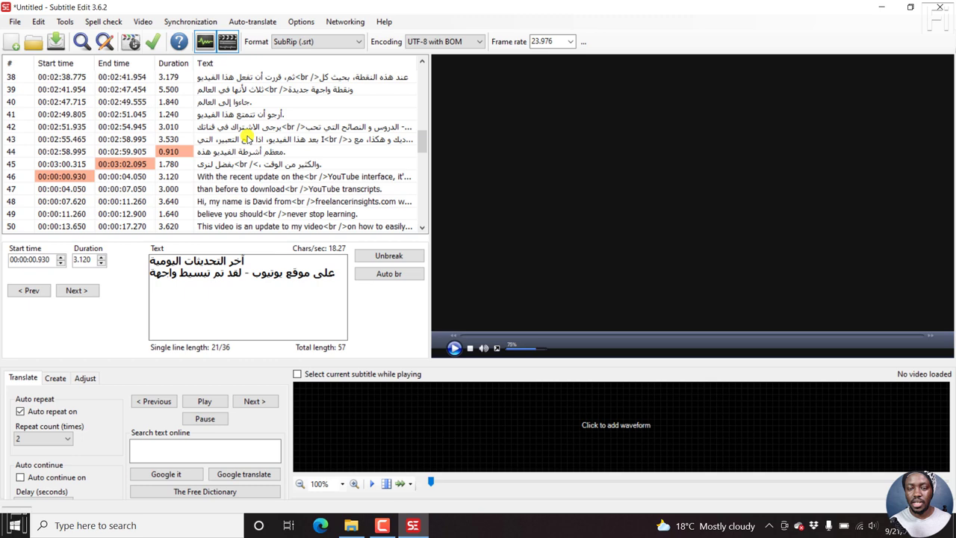
Load the [UPDATE] tutorial video and seek to about 2 seconds to preview both captions
left_click(142, 22)
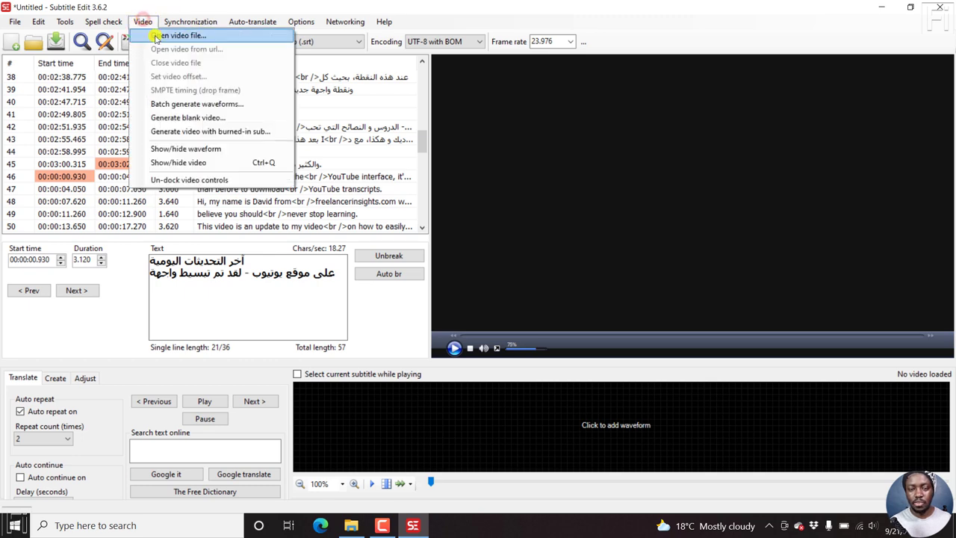
left_click(156, 37)
left_click(273, 149)
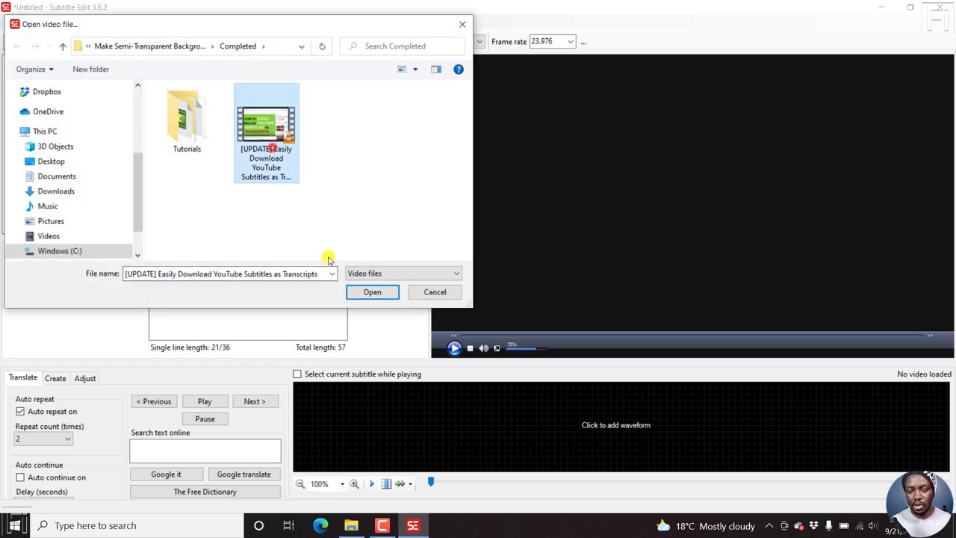
left_click(370, 292)
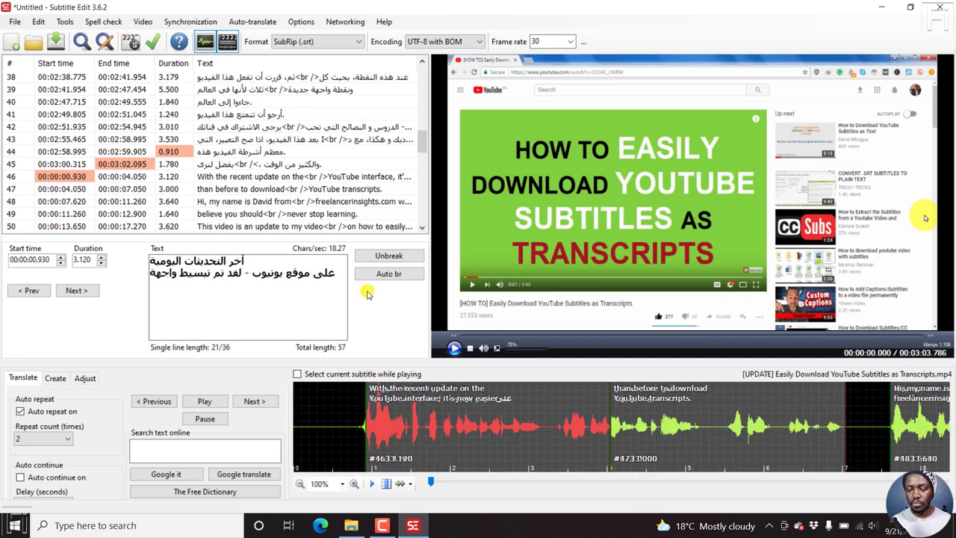
left_click(490, 417)
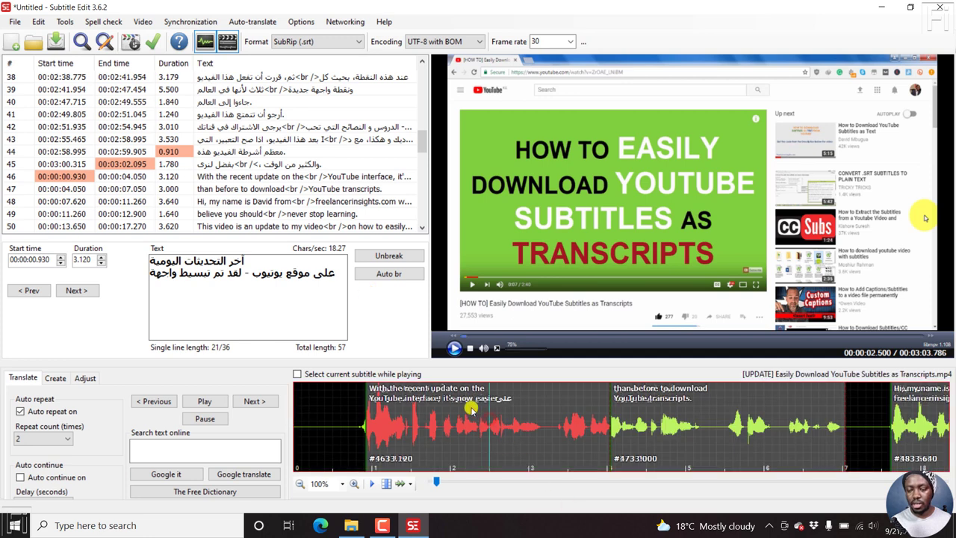
left_click(461, 410)
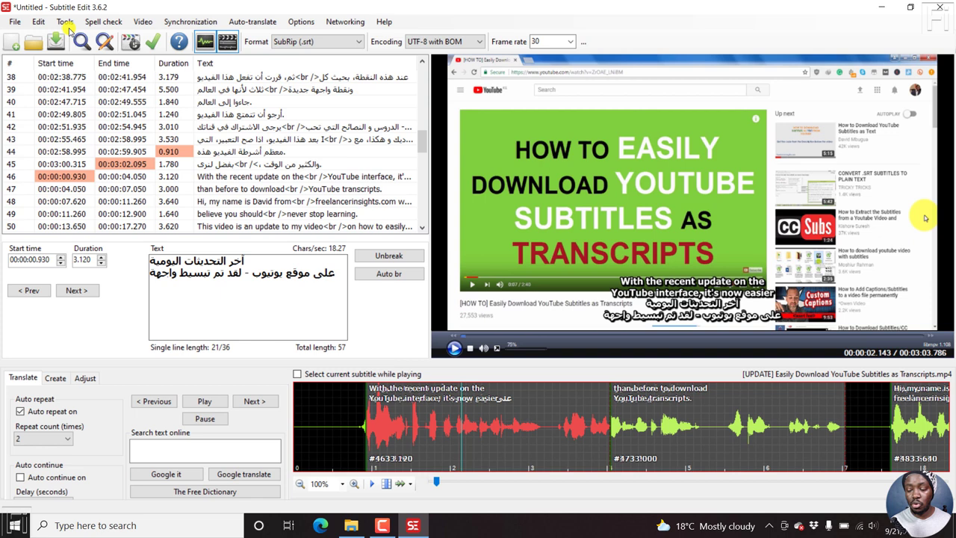
Start a new empty project, discarding the merged subtitles, and reopen Join subtitles
left_click(15, 24)
left_click(34, 35)
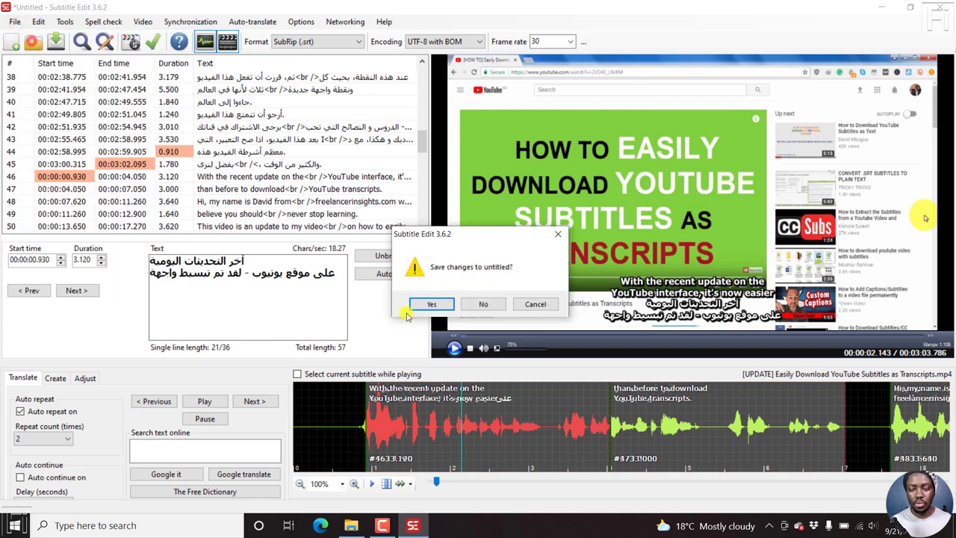
left_click(490, 304)
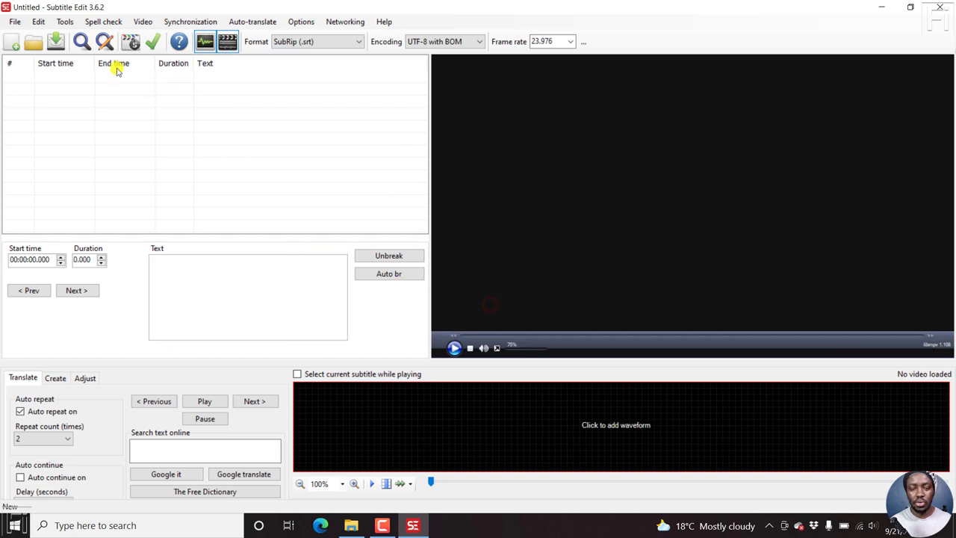
left_click(64, 21)
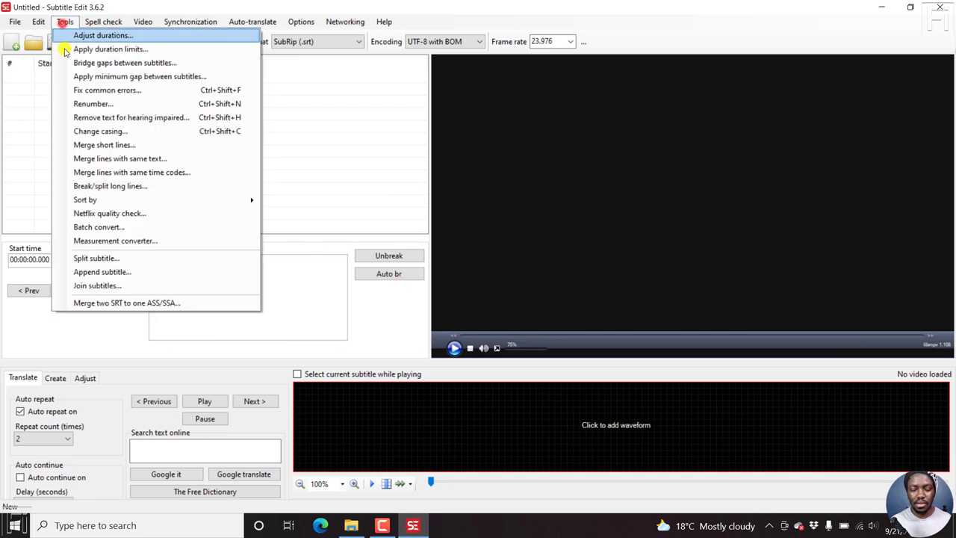
left_click(128, 291)
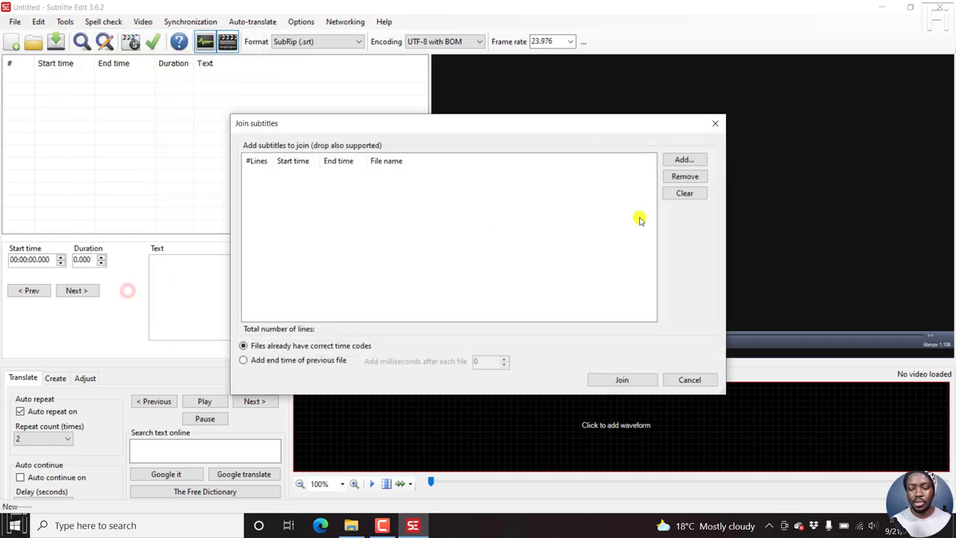
Add the English Transcripts.srt first, then the Arabic Transcripts.ar.srt, to the join list
left_click(680, 161)
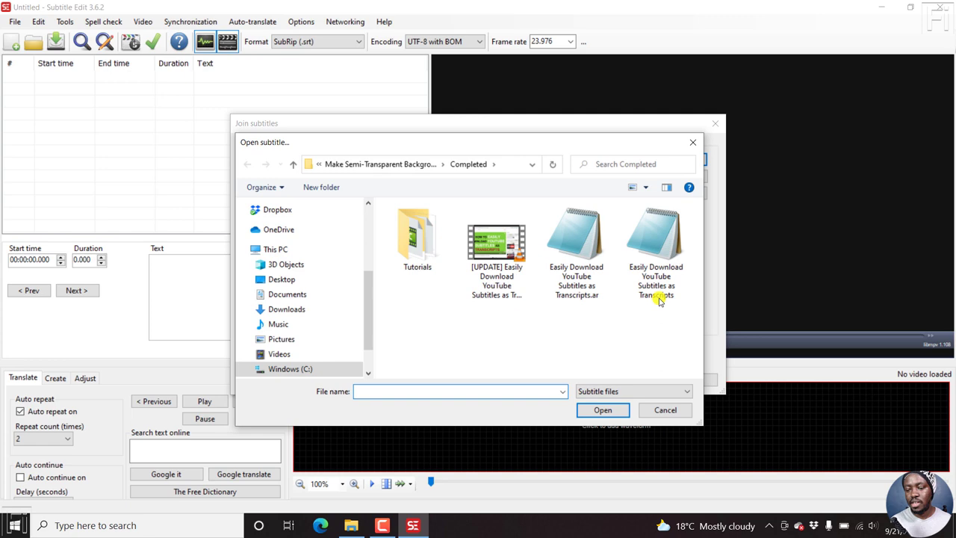
left_click(647, 251)
left_click(601, 410)
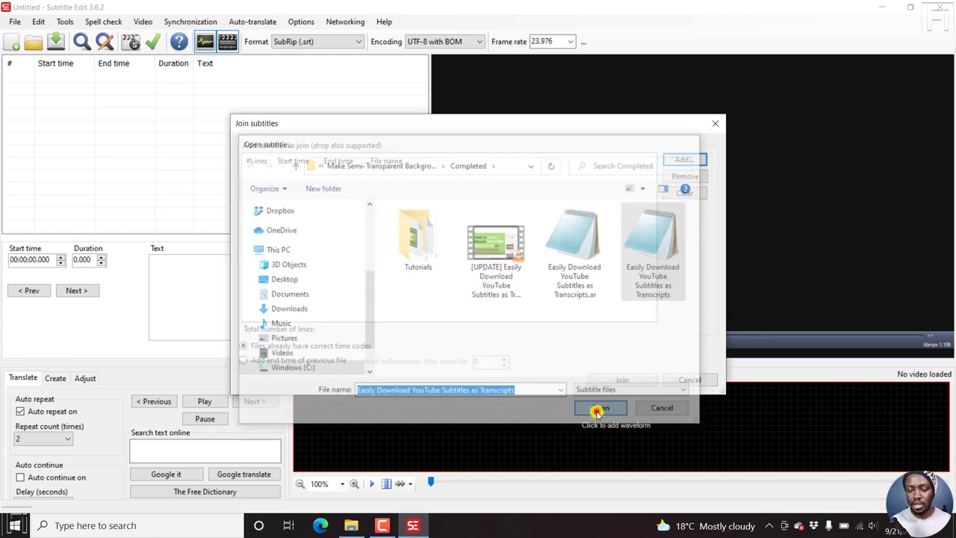
left_click(684, 161)
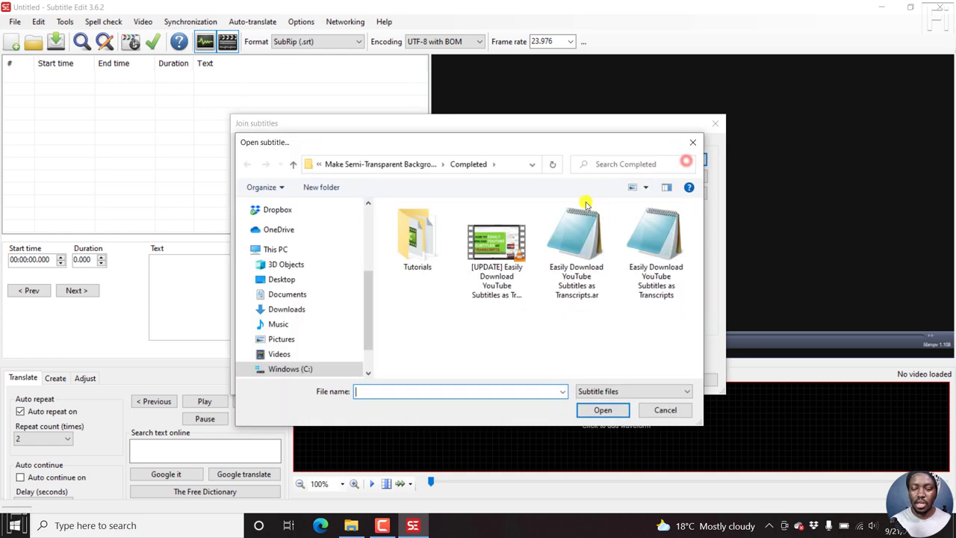
left_click(587, 267)
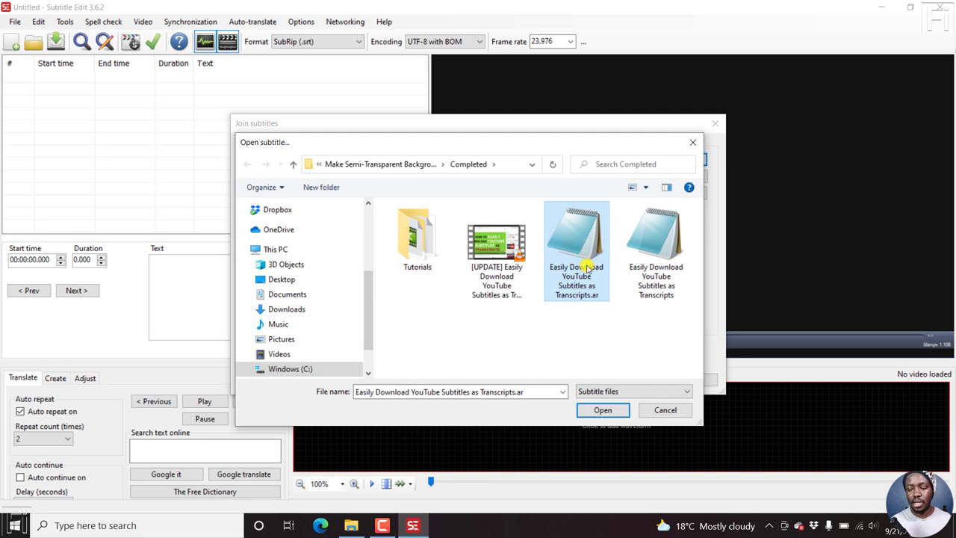
left_click(598, 413)
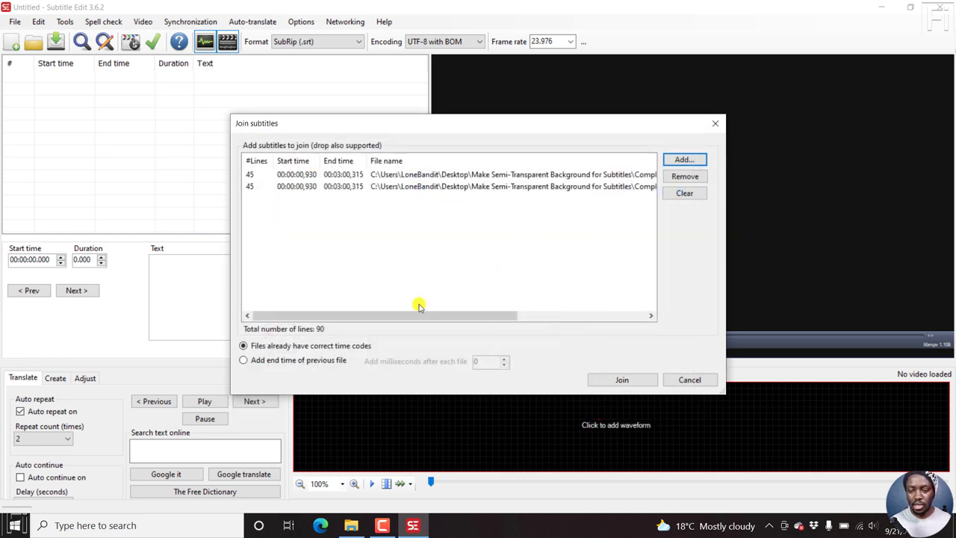
Check both transcripts are listed at 45 lines each, spanning 00:00:00,930–00:03:00,315
left_click_drag(439, 316, 620, 322)
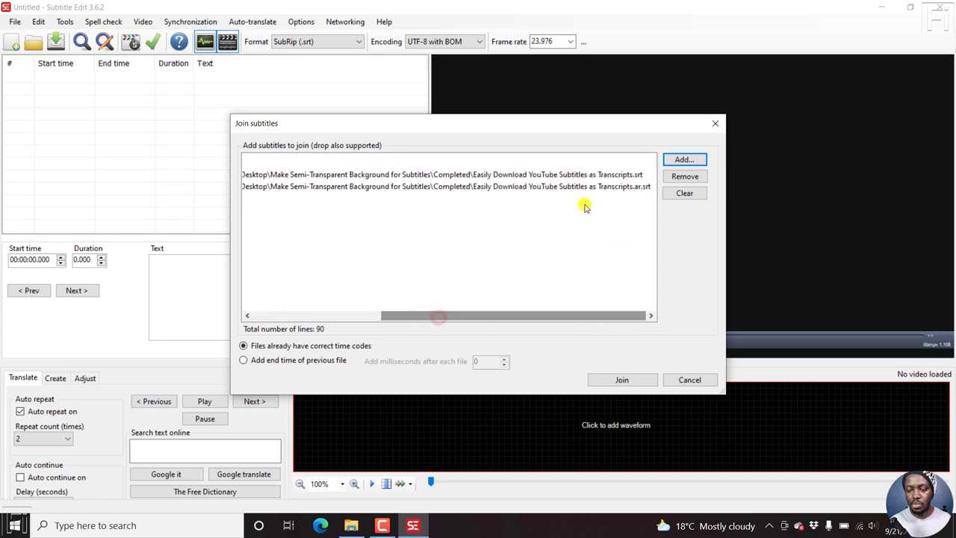
left_click(551, 187)
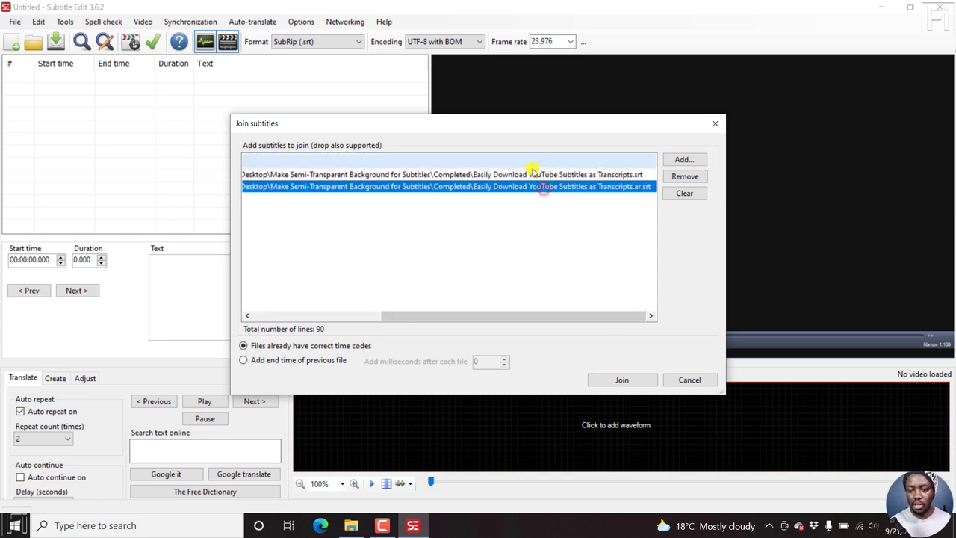
left_click(601, 187)
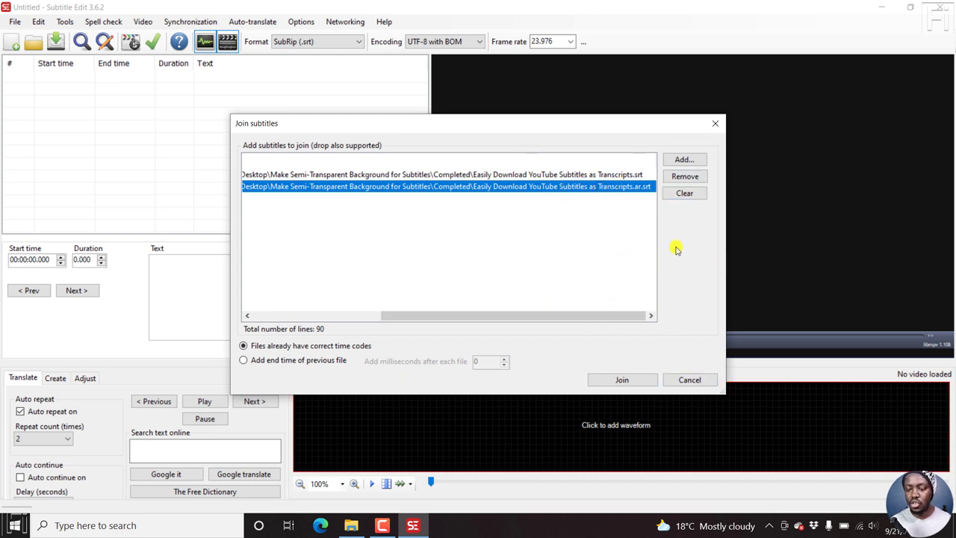
left_click_drag(383, 316, 357, 317)
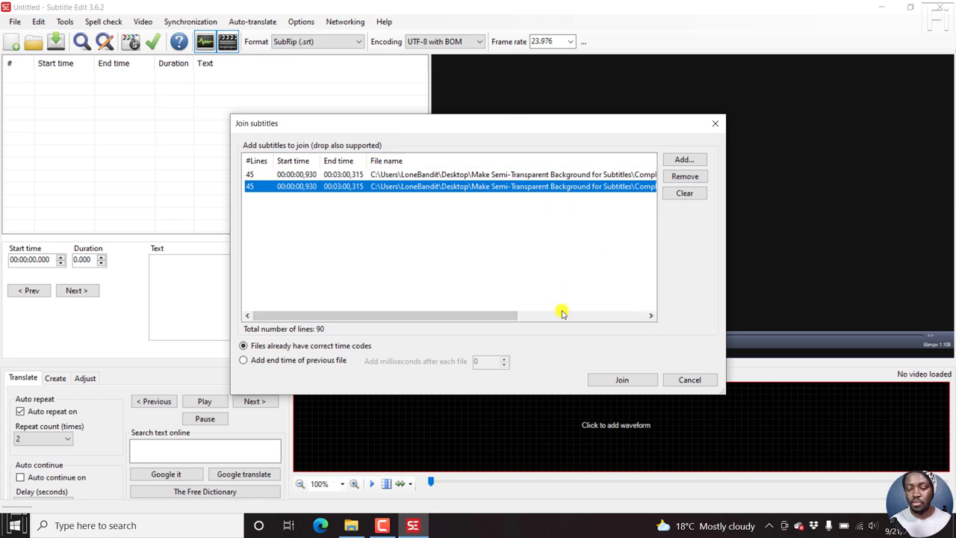
Join the files English-first, load the [UPDATE] MP4 and seek near 2 seconds to preview captions
left_click(619, 381)
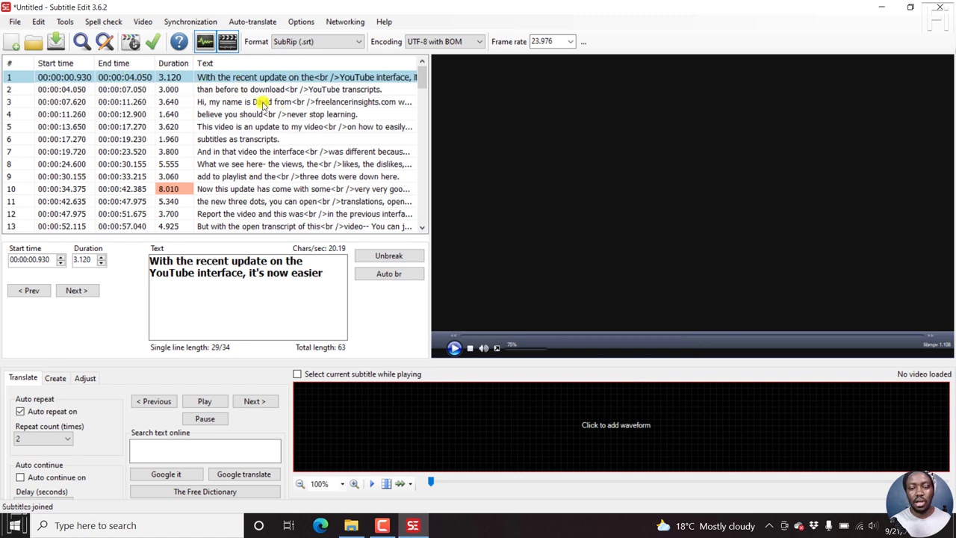
left_click(144, 22)
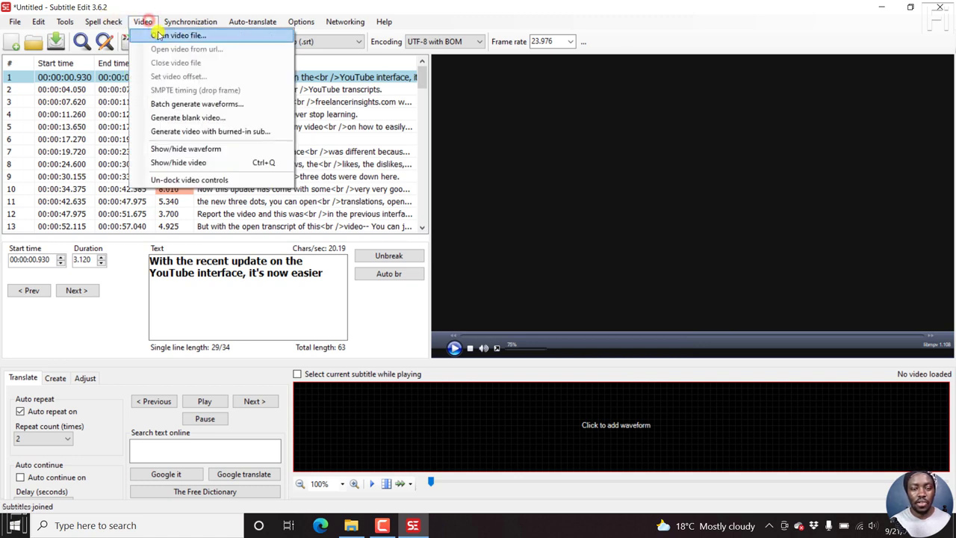
left_click(159, 35)
left_click(289, 143)
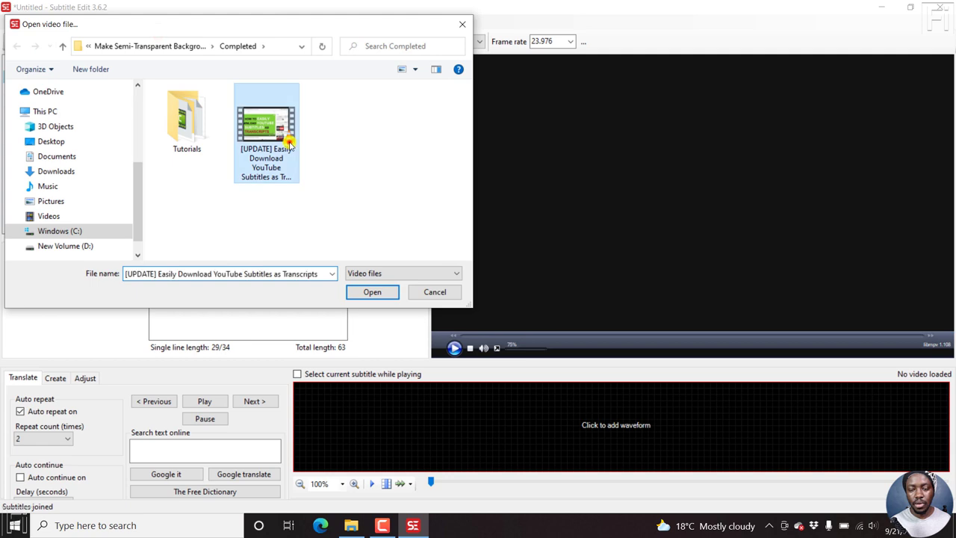
left_click(373, 292)
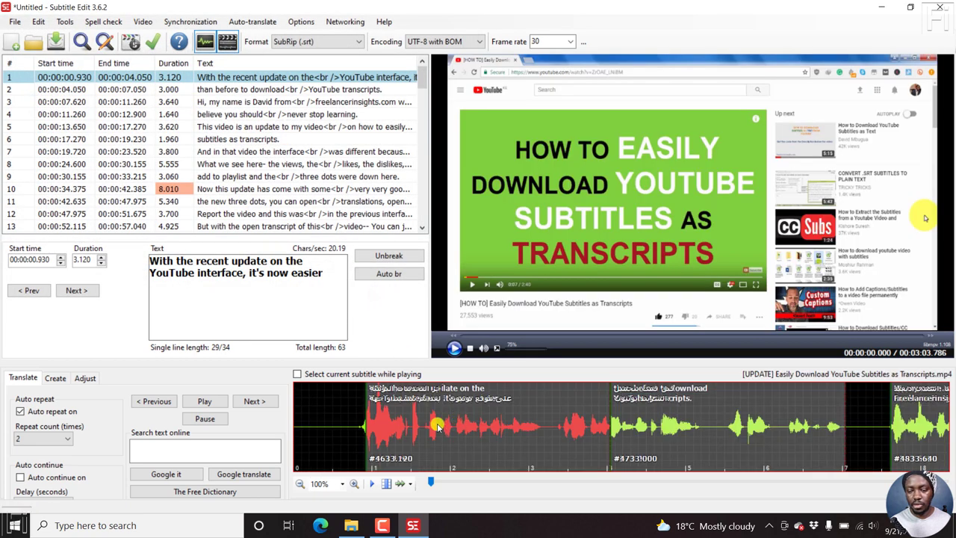
left_click(427, 403)
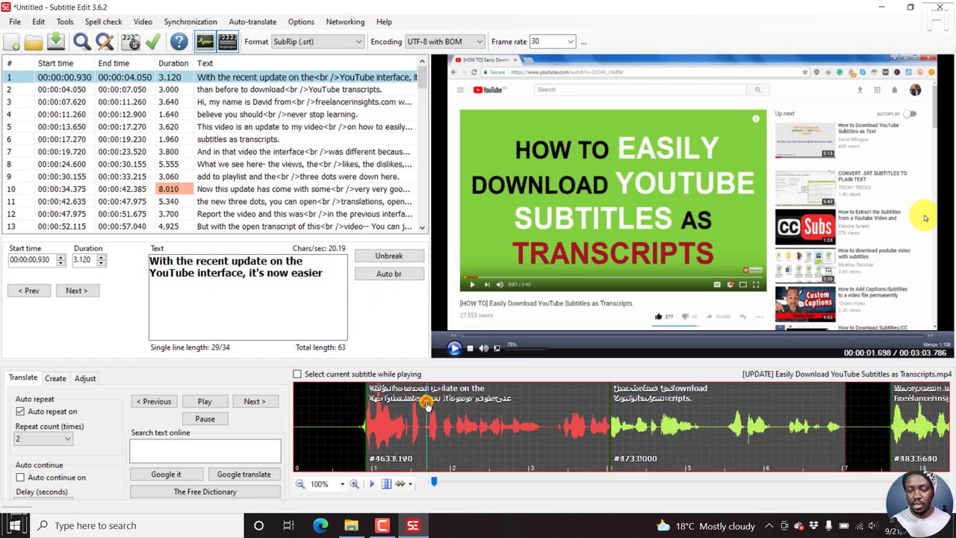
left_click(461, 403)
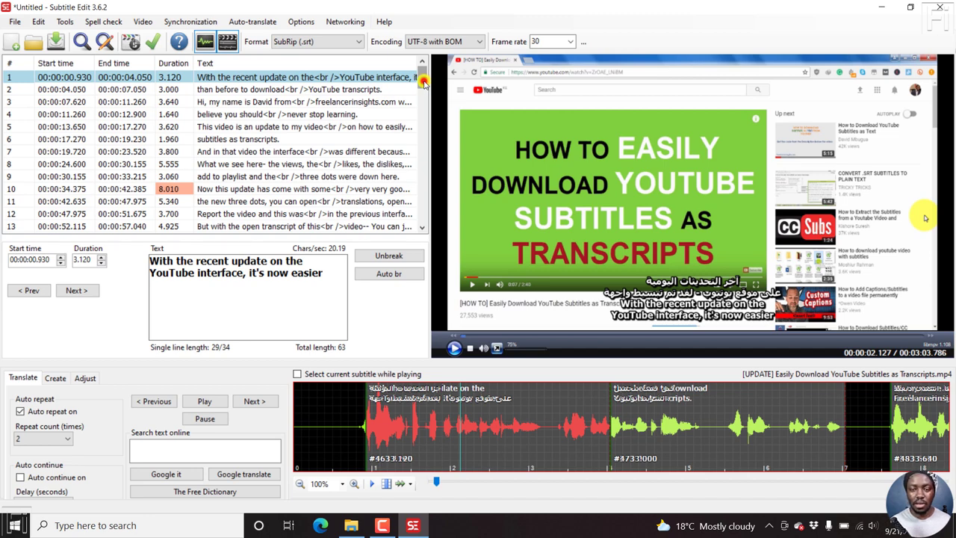
Select Arabic rows 46 to 90 and apply Edit > Reverse RTL start/end to them
left_click_drag(423, 82, 422, 158)
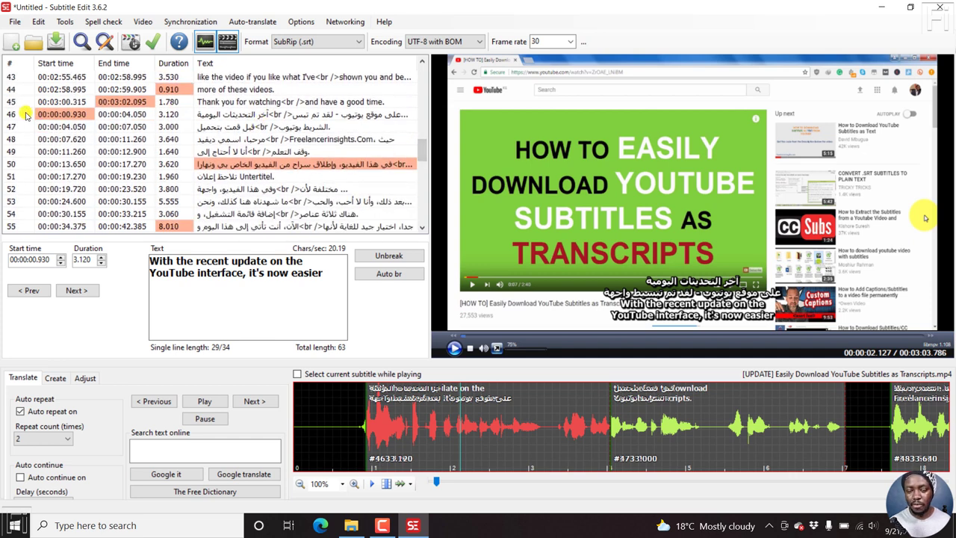
left_click(219, 116)
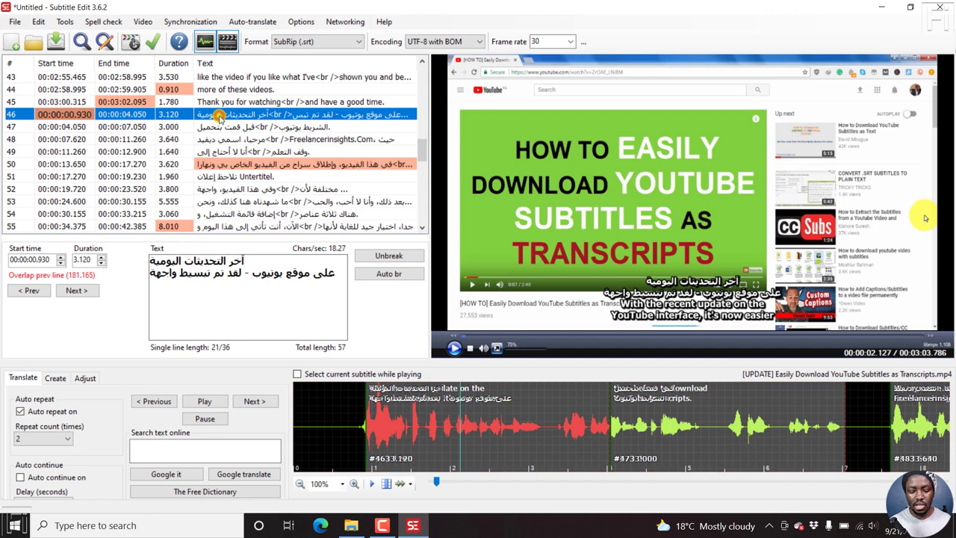
key("shift+Down")
key("shift+Down")
key("shift+Down")
key("shift+Down")
key("shift+Down")
key("shift+Down")
key("shift+Down")
key("shift+Down")
key("shift+Down")
key("shift+Down")
key("shift+Down")
key("shift+Down")
key("shift+Down")
key("shift+Down")
key("shift+Down")
key("shift+Down")
key("shift+Down")
key("shift+Down")
key("shift+Down")
key("shift+Down")
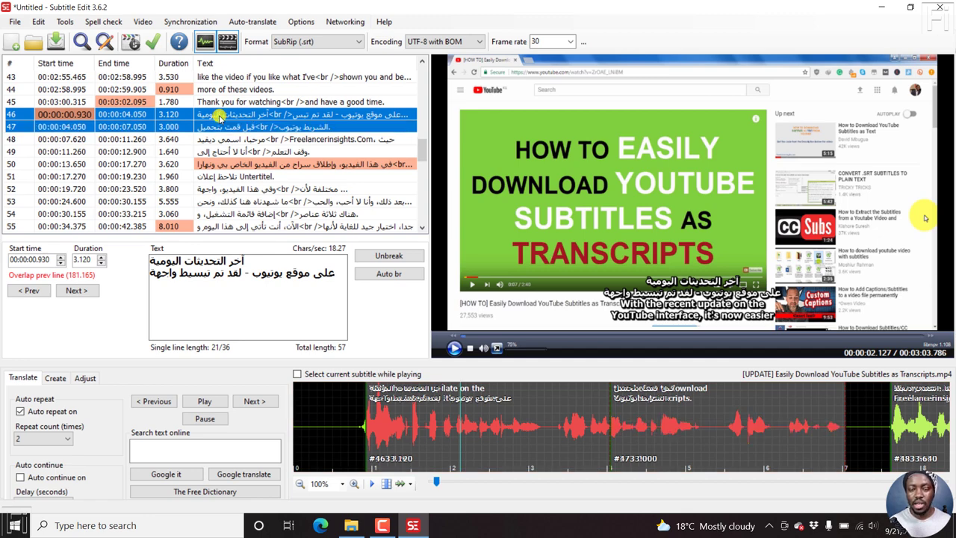
key("shift+Down")
key("shift+Down")
key("shift+Down")
key("shift+Down")
key("shift+Down")
key("shift+Down")
key("shift+Down")
key("shift+Down")
key("shift+Down")
key("shift+Down")
key("shift+Down")
key("shift+Down")
key("shift+Down")
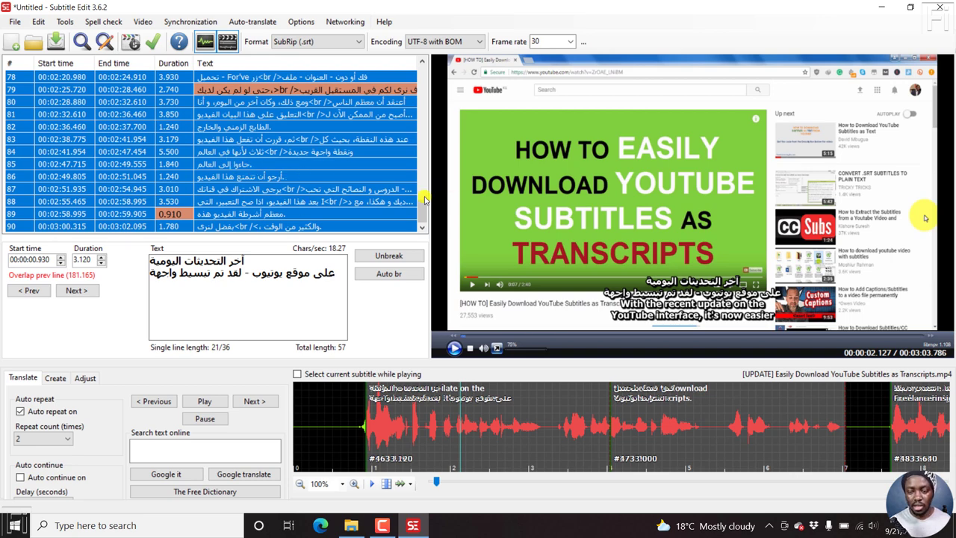
left_click_drag(424, 213, 420, 149)
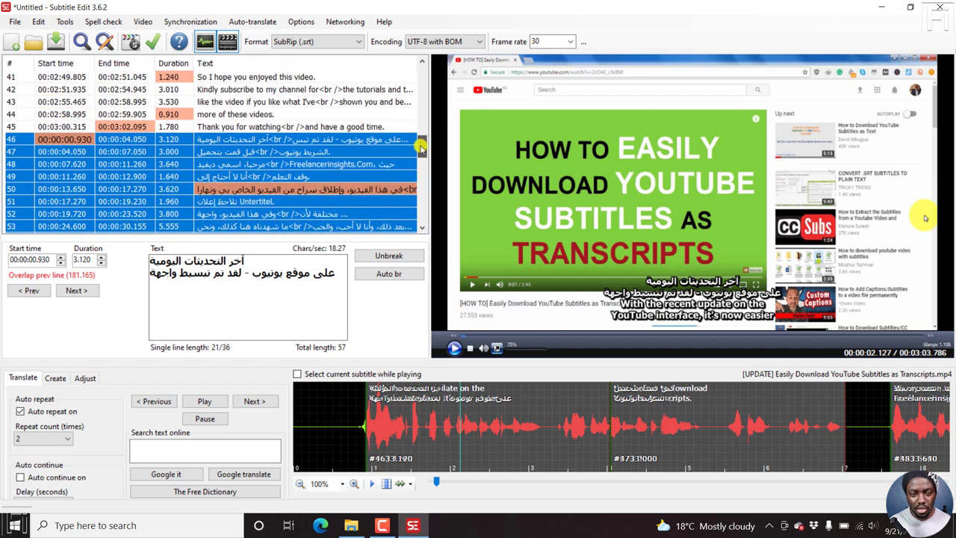
left_click(260, 150)
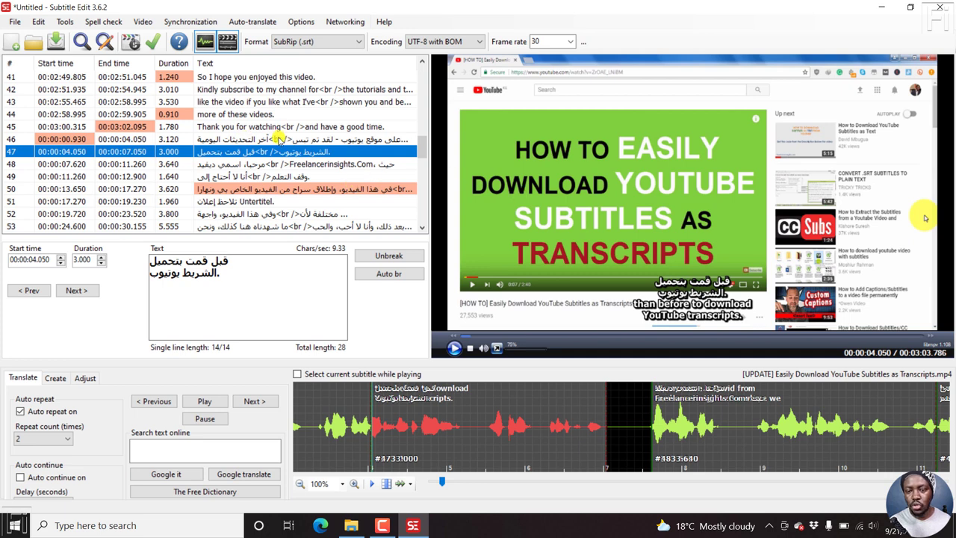
left_click(266, 141)
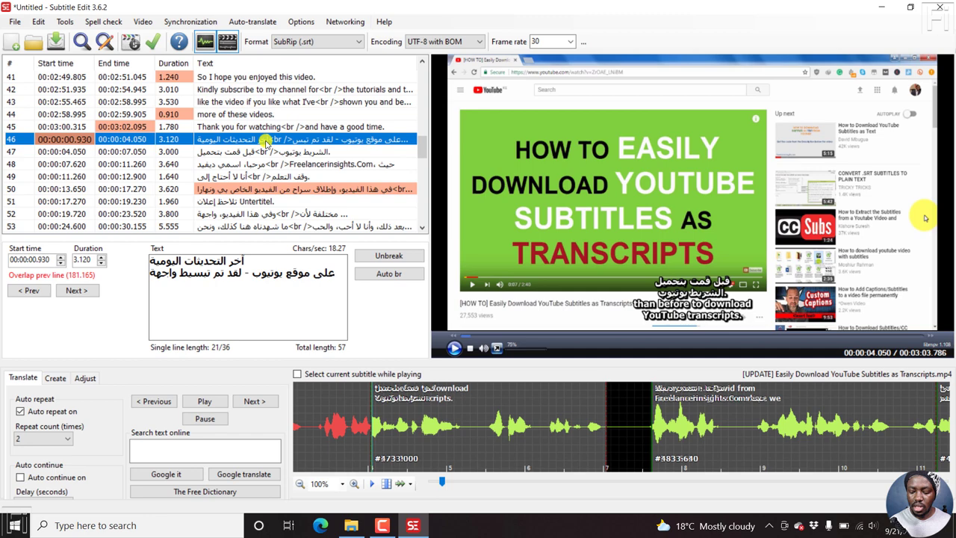
key("shift+Down")
key("shift+Down")
key("shift+Down")
key("shift+Down")
key("shift+Down")
key("shift+Down")
key("shift+Down")
key("shift+Down")
key("shift+Down")
key("shift+Down")
key("shift+Down")
key("shift+Down")
key("shift+Down")
key("shift+Down")
key("shift+Down")
key("shift+Down")
key("shift+Down")
key("shift+Down")
key("shift+Down")
key("shift+Down")
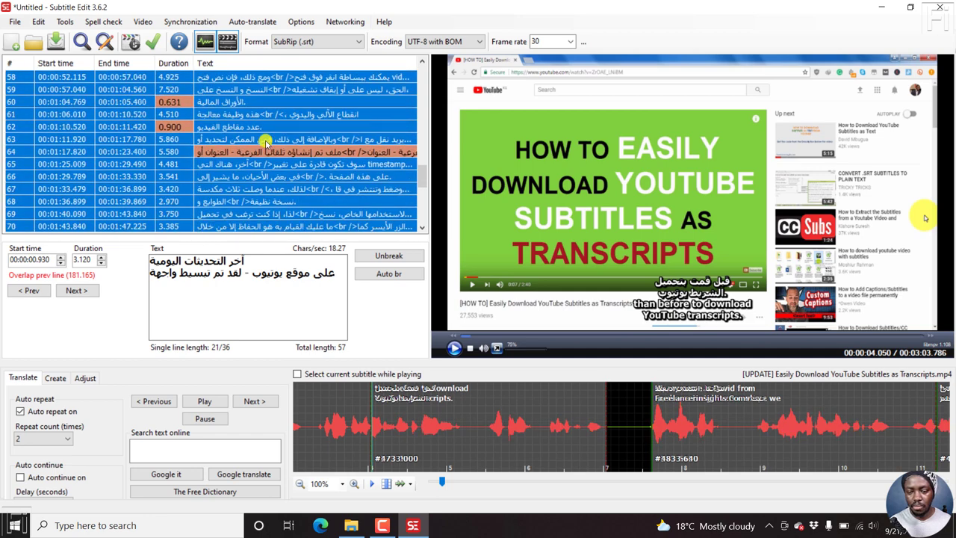
key("shift+Down")
key("shift+Down")
key("shift+Down")
key("shift+Down")
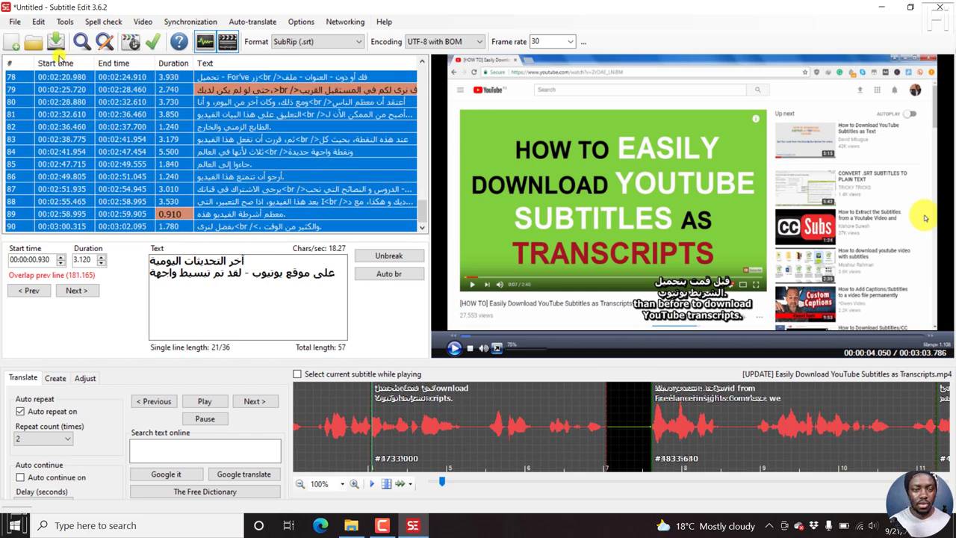
left_click(38, 23)
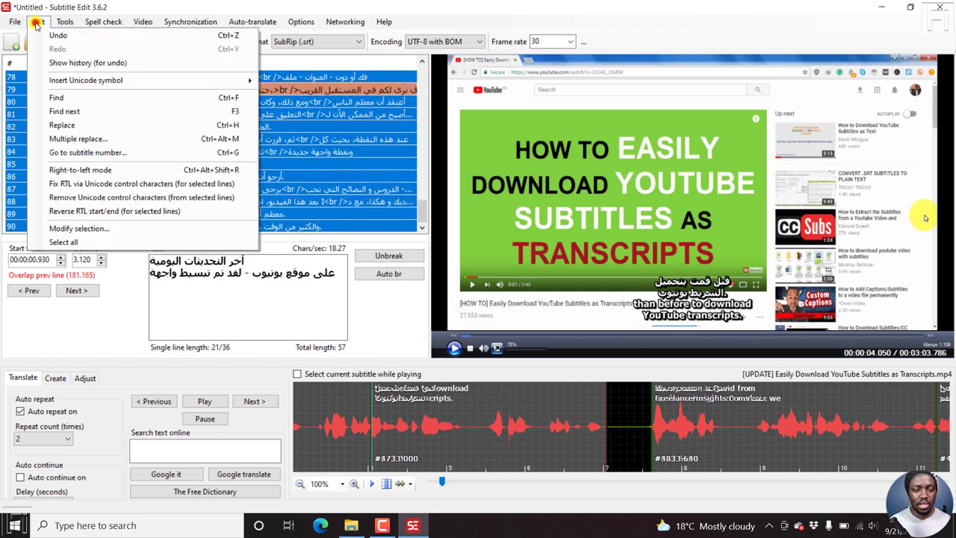
left_click(127, 213)
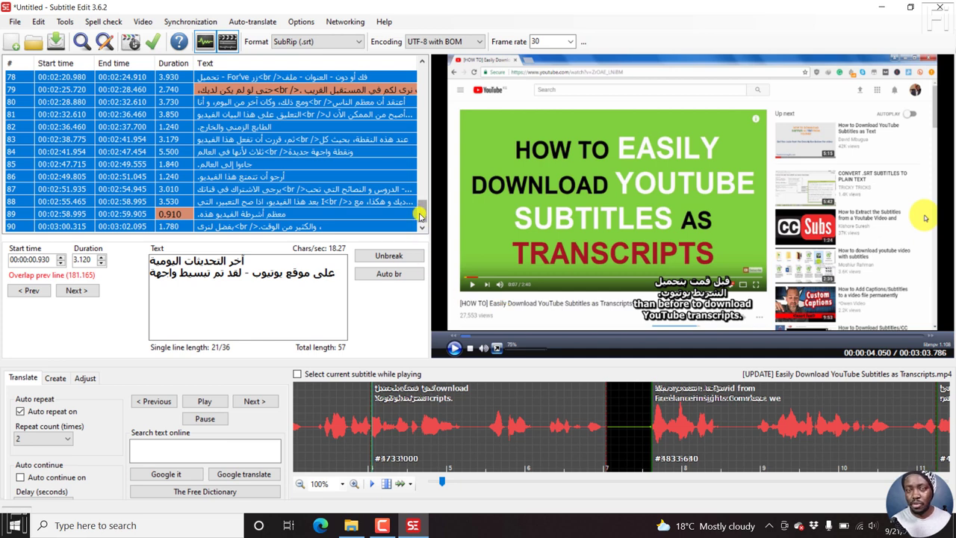
Scroll the subtitle list back up to row 46, the first Arabic line
left_click_drag(420, 216, 420, 170)
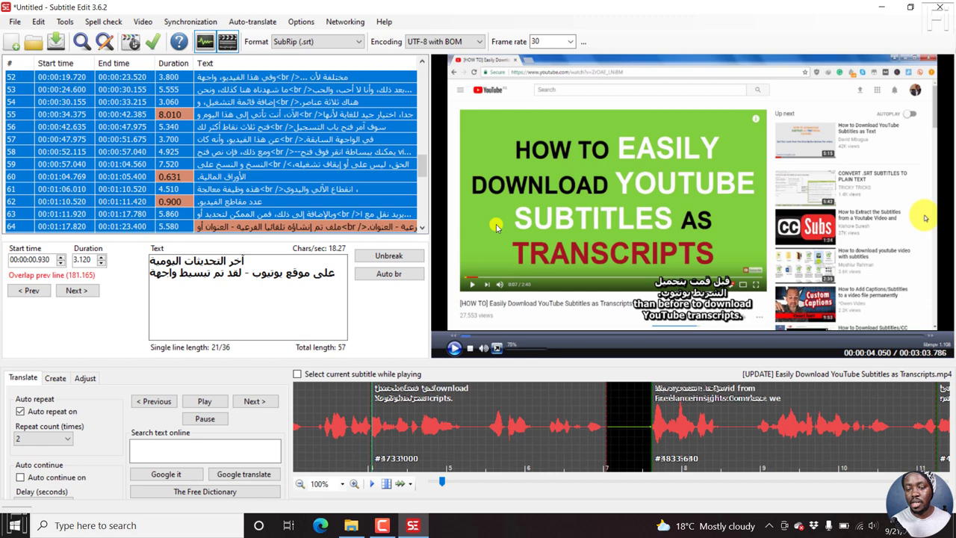
mouse_move(424, 172)
left_mouse_down()
mouse_move(423, 145)
mouse_move(423, 157)
left_mouse_up()
Colour the selected Arabic lines light yellow (#ffff80) via the context menu's Color option
right_click(277, 129)
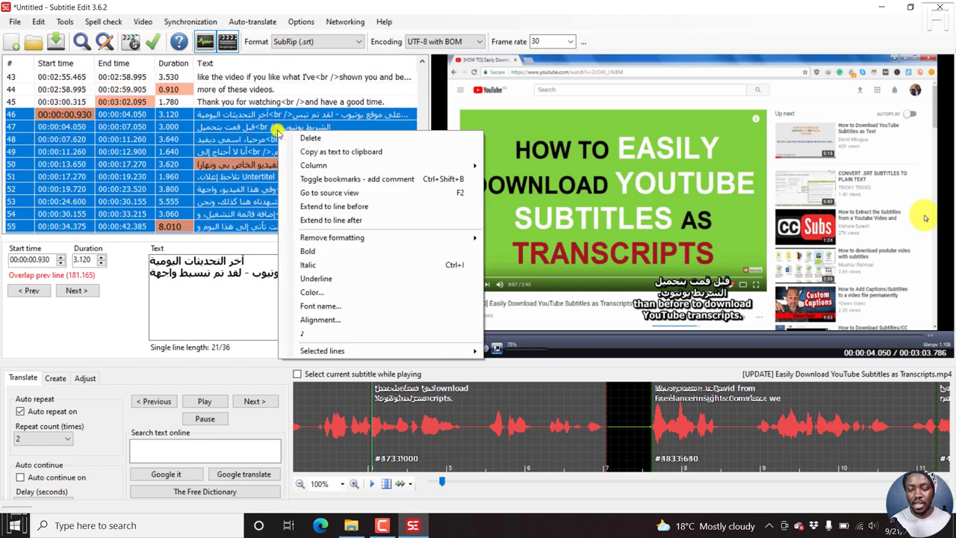
left_click(311, 293)
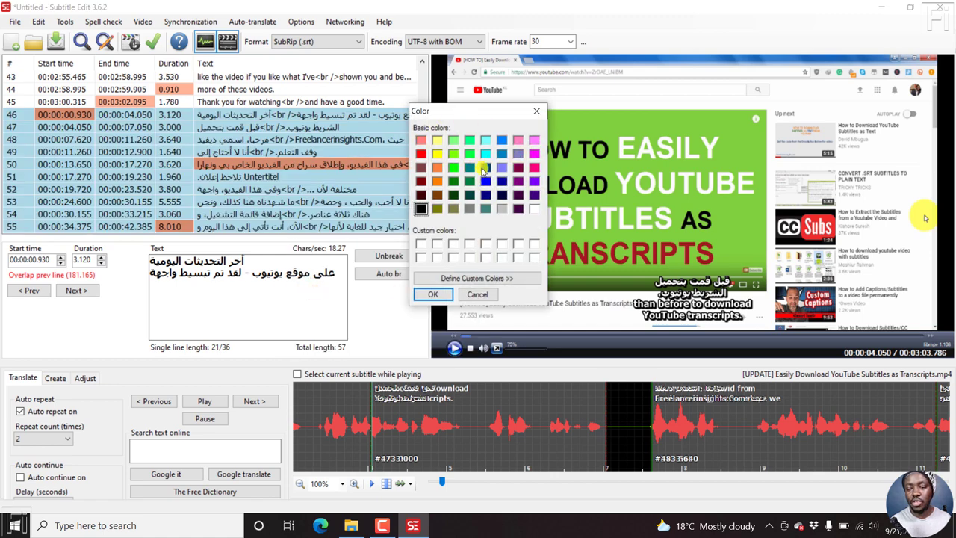
left_click(437, 141)
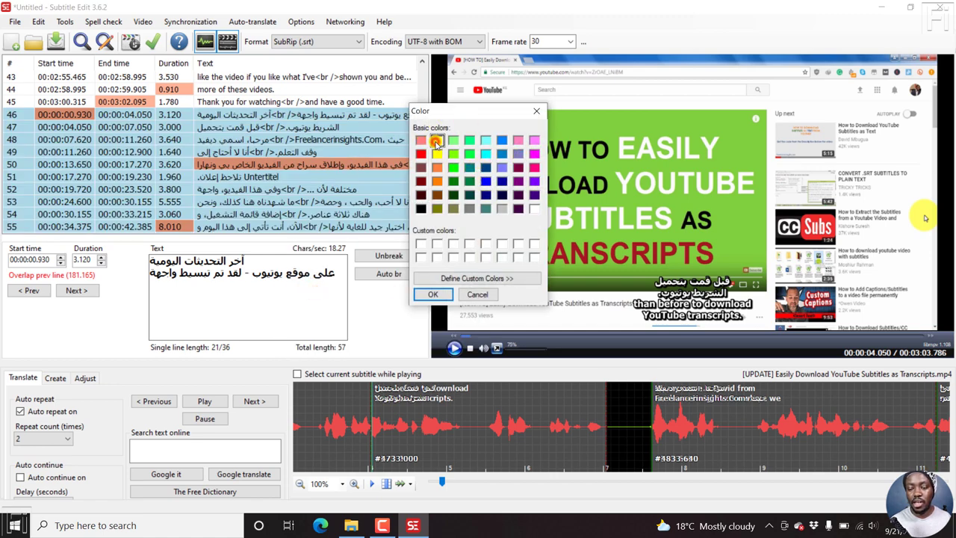
left_click(432, 294)
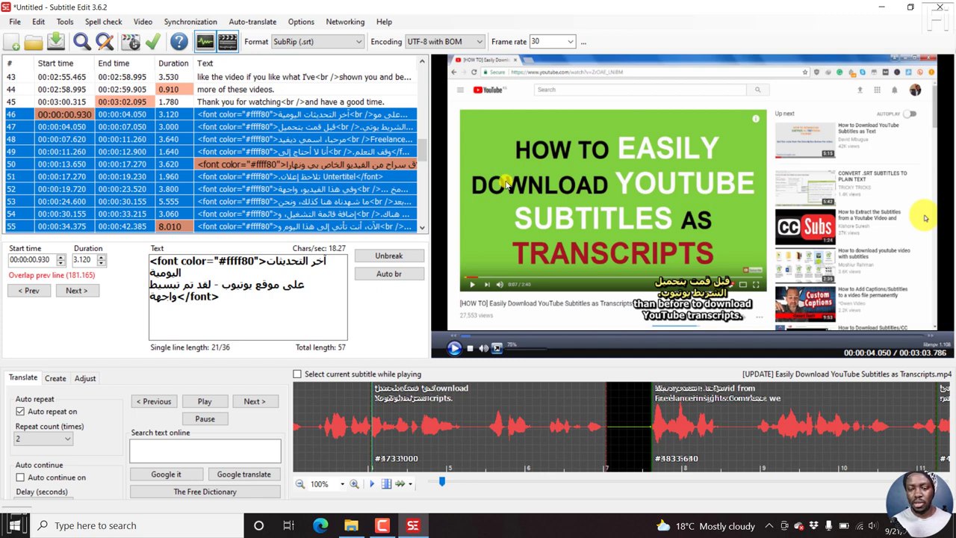
Assign the Adobe Arabic font to the selected yellow Arabic subtitle lines
scroll(422, 176, "down", 1)
scroll(420, 177, "down", 5)
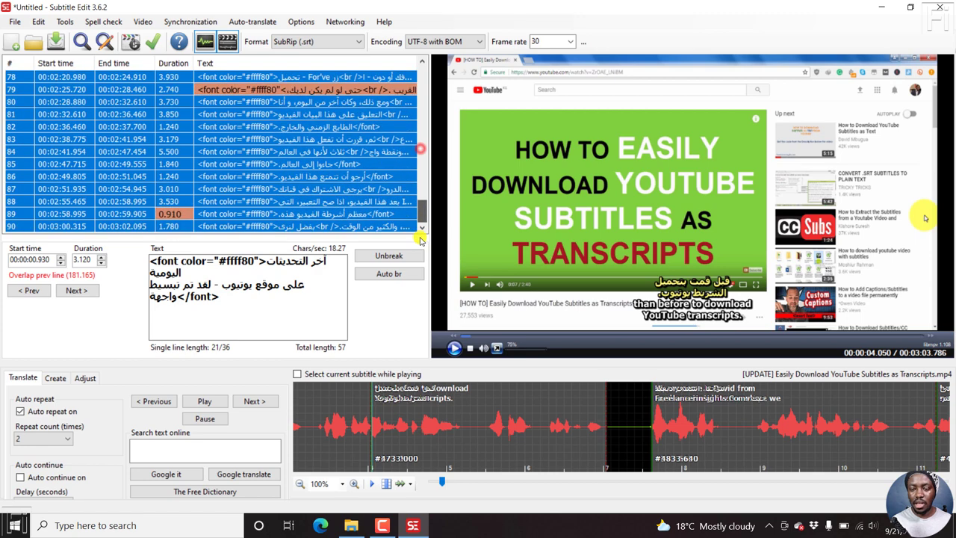
scroll(417, 178, "up", 3)
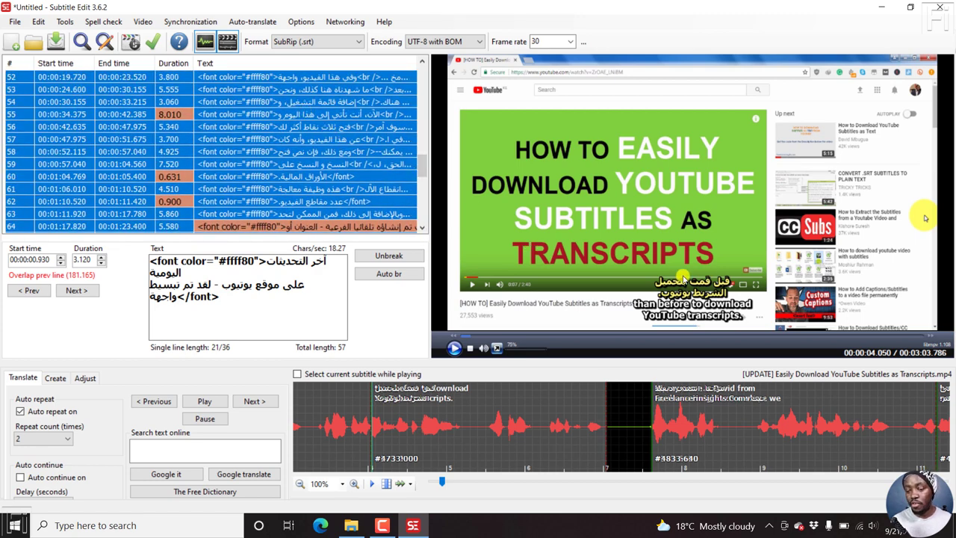
right_click(271, 123)
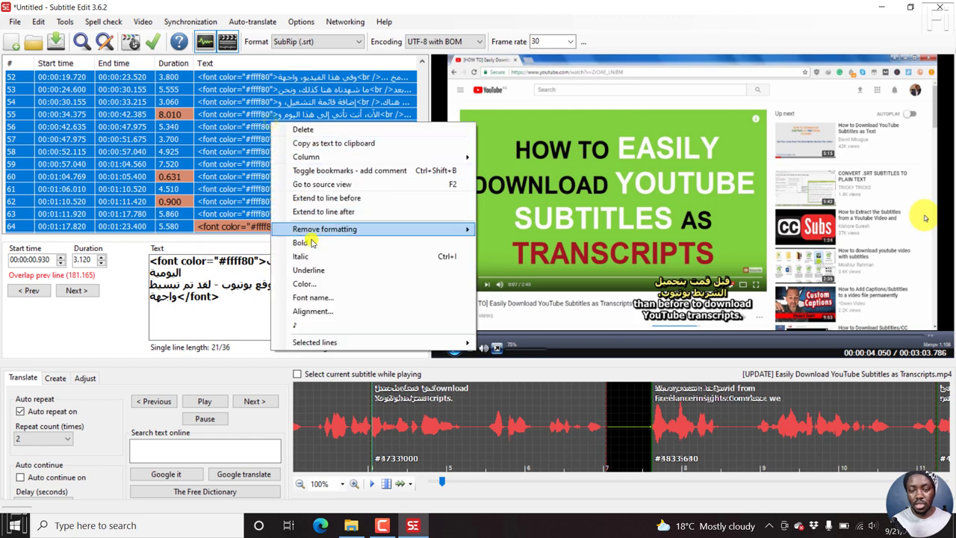
left_click(322, 298)
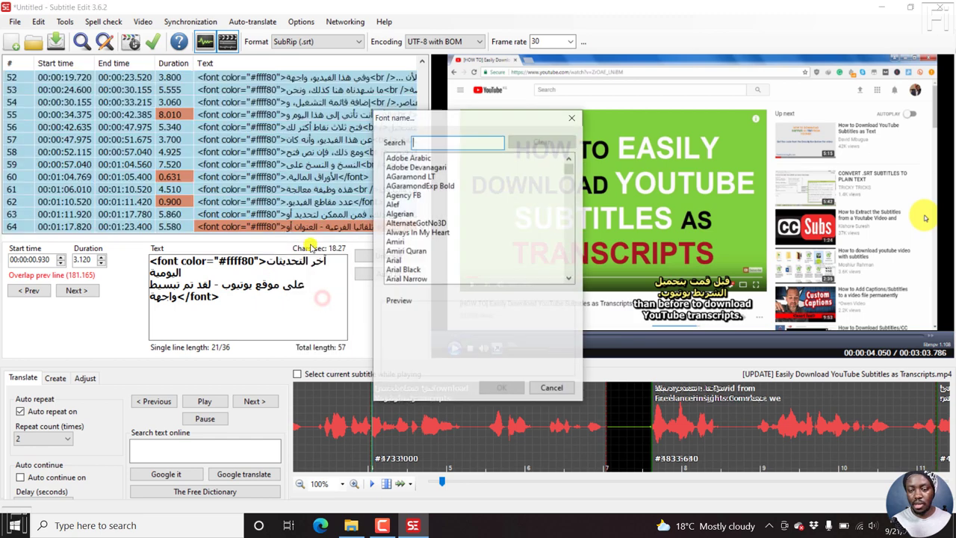
left_click(396, 158)
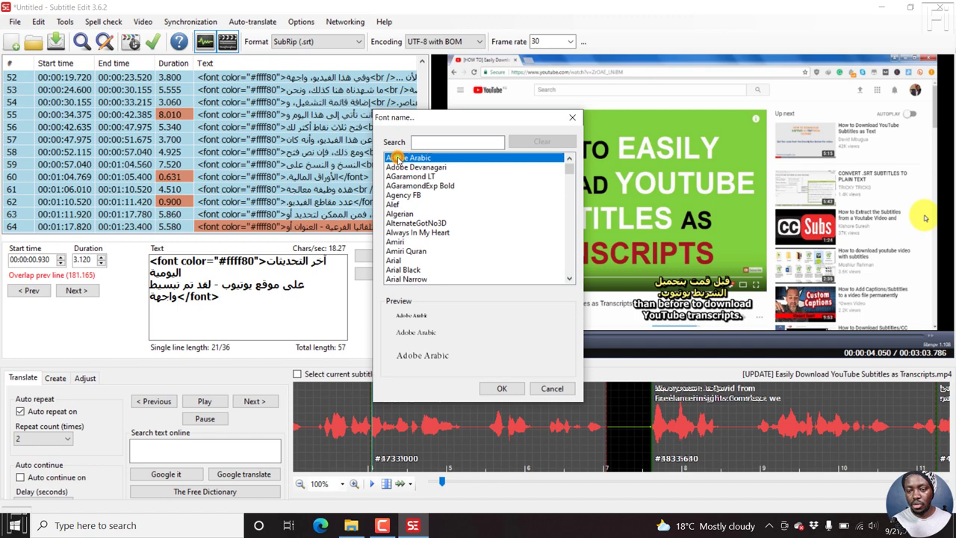
left_click(501, 390)
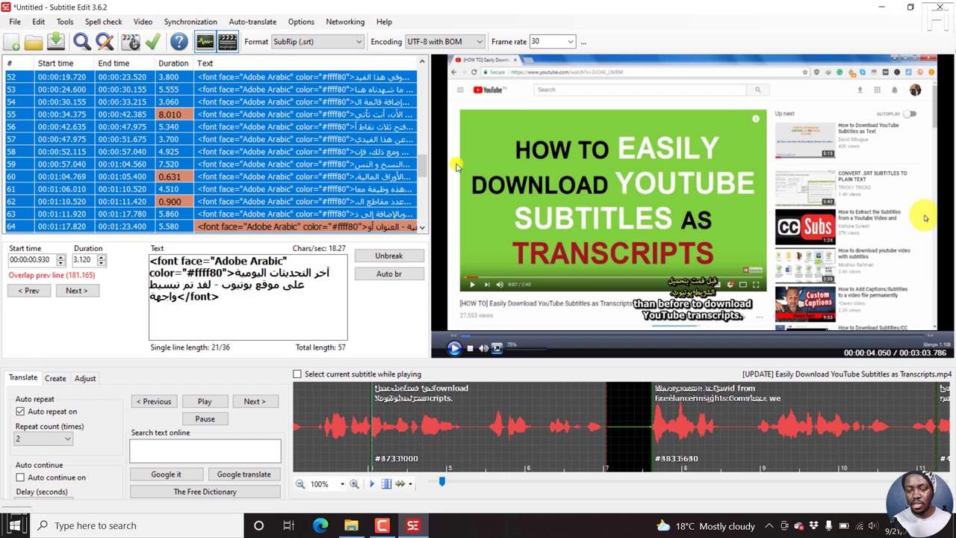
left_click_drag(422, 165, 421, 61)
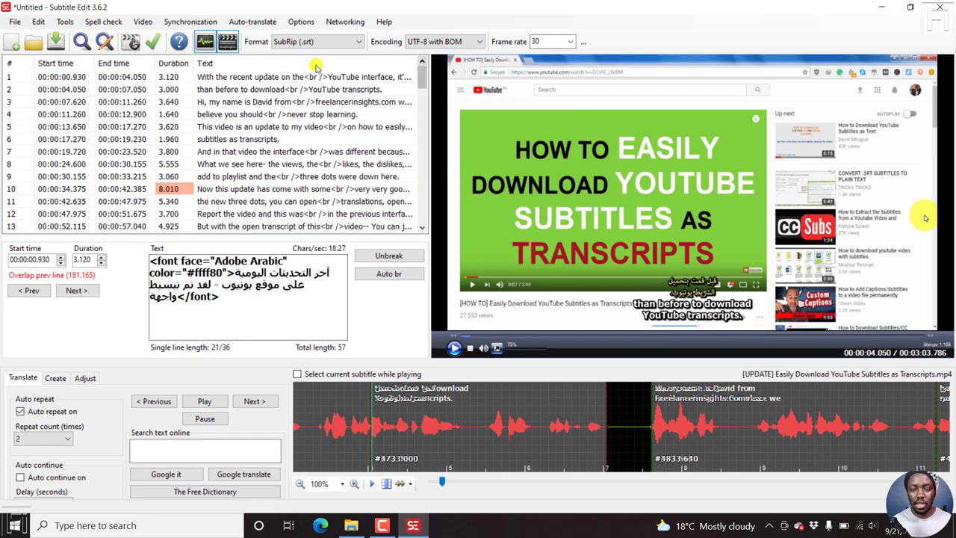
Select the English subtitle lines 1 through 45
left_click(275, 77)
key("shift+Down")
key("shift+Down")
key("shift+Down")
key("shift+Down")
key("shift+Down")
key("shift+Down")
key("shift+Down")
key("shift+Down")
key("shift+Down")
key("shift+Down")
key("shift+Down")
key("shift+Down")
key("shift+Down")
key("shift+Down")
key("shift+Down")
key("shift+Down")
key("shift+Down")
key("shift+Down")
key("shift+Down")
key("shift+Down")
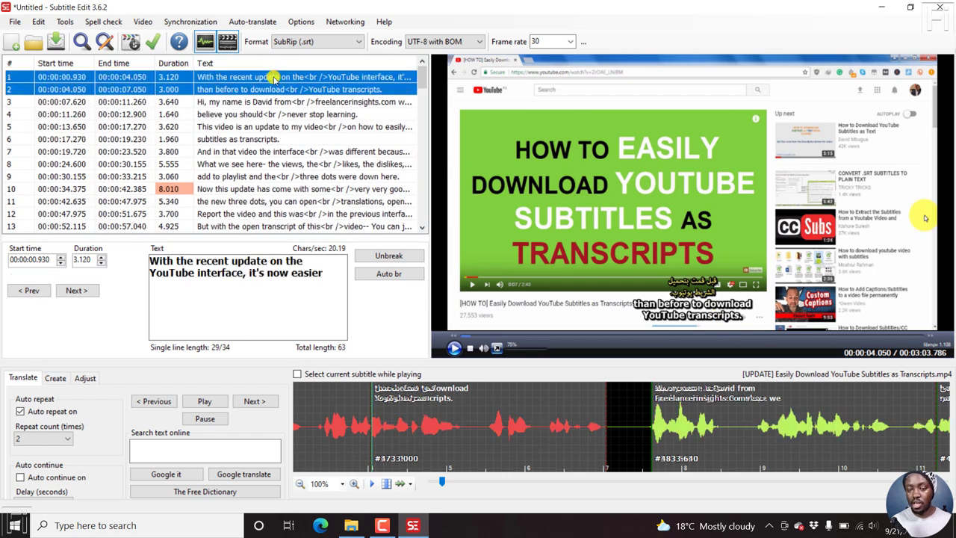
key("shift+Down")
key("shift+Down")
key("shift+Down")
key("shift+Down")
key("shift+Down")
key("shift+Down")
key("shift+Down")
key("shift+Down")
key("shift+Down")
key("shift+Down")
key("shift+Down")
key("shift+Down")
key("shift+Down")
key("shift+Down")
key("shift+Down")
key("shift+Down")
key("shift+Down")
key("shift+Down")
key("shift+Down")
key("shift+Down")
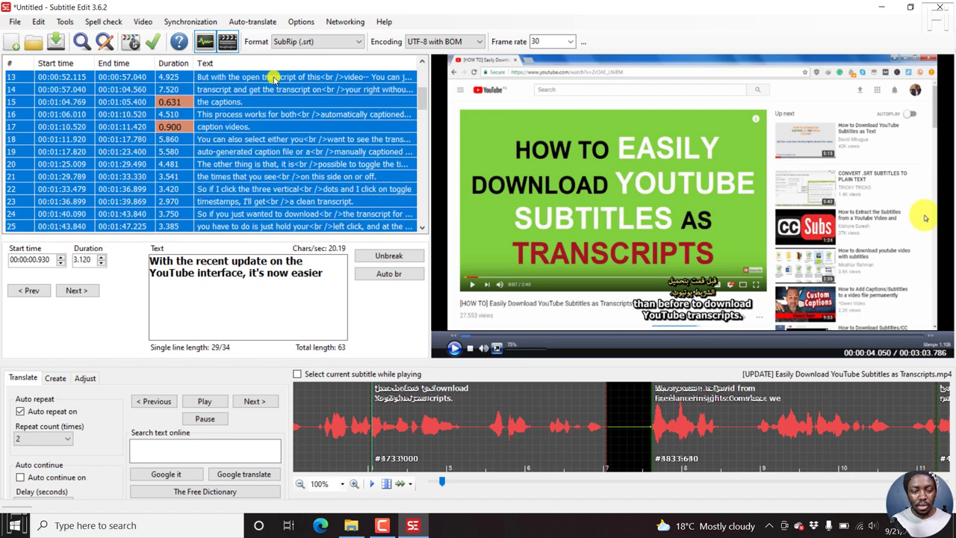
key("shift+Up")
key("shift+Up")
key("shift+Up")
key("shift+Up")
key("shift+Up")
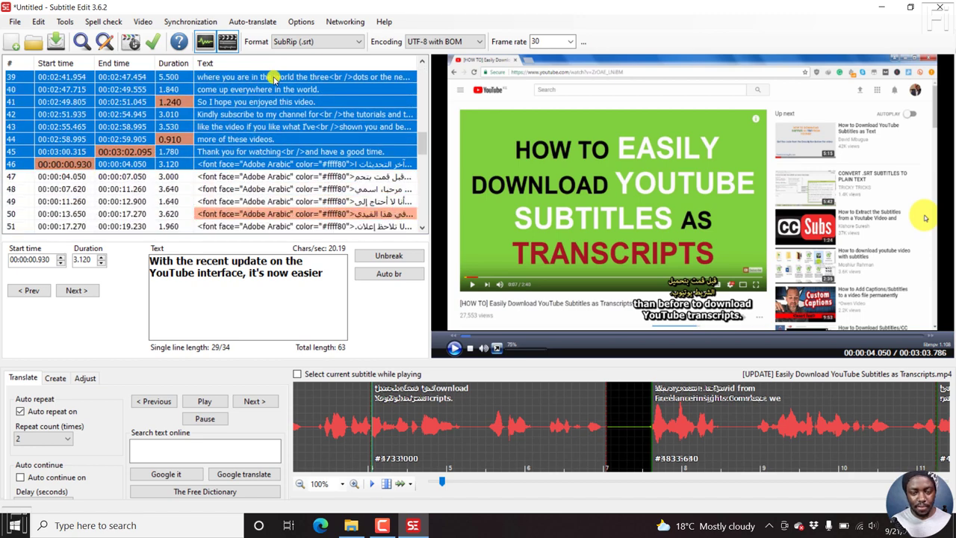
key("shift+Down")
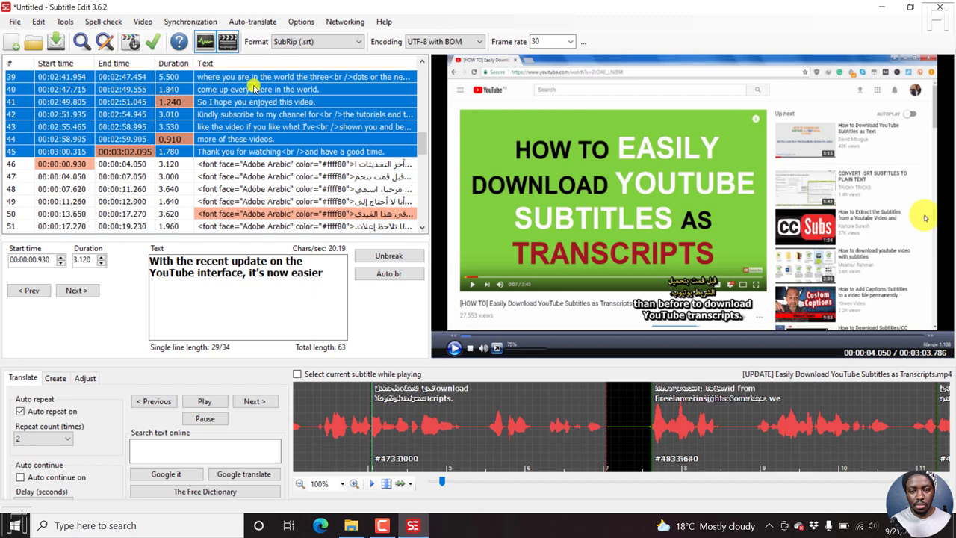
Give the selected English lines the Noto Sans font, found by searching 'noto'
right_click(254, 87)
left_click(305, 260)
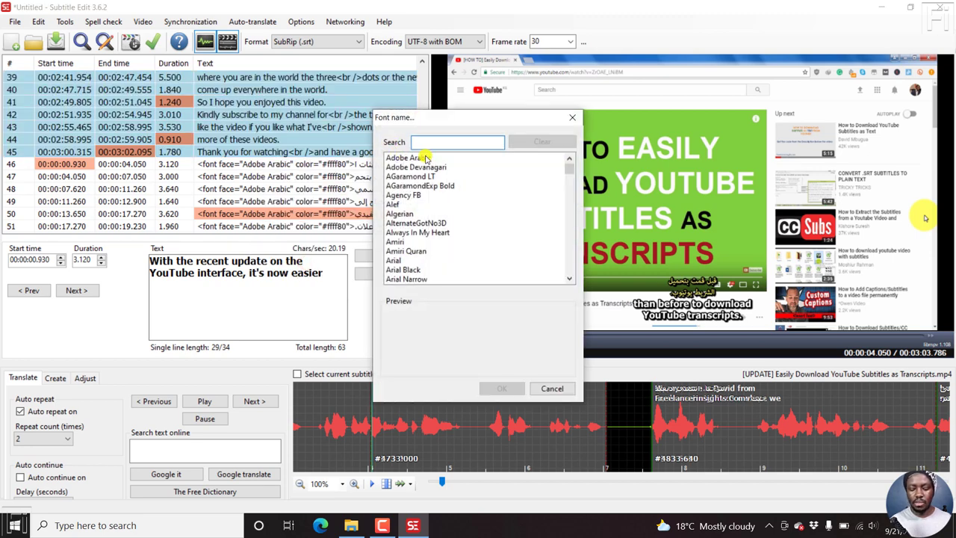
type("noto")
left_click(411, 195)
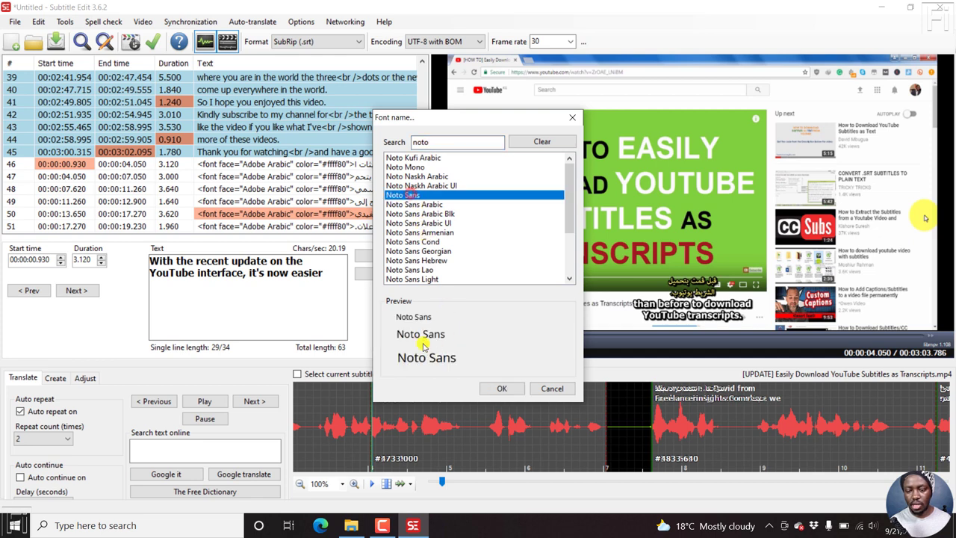
left_click(501, 390)
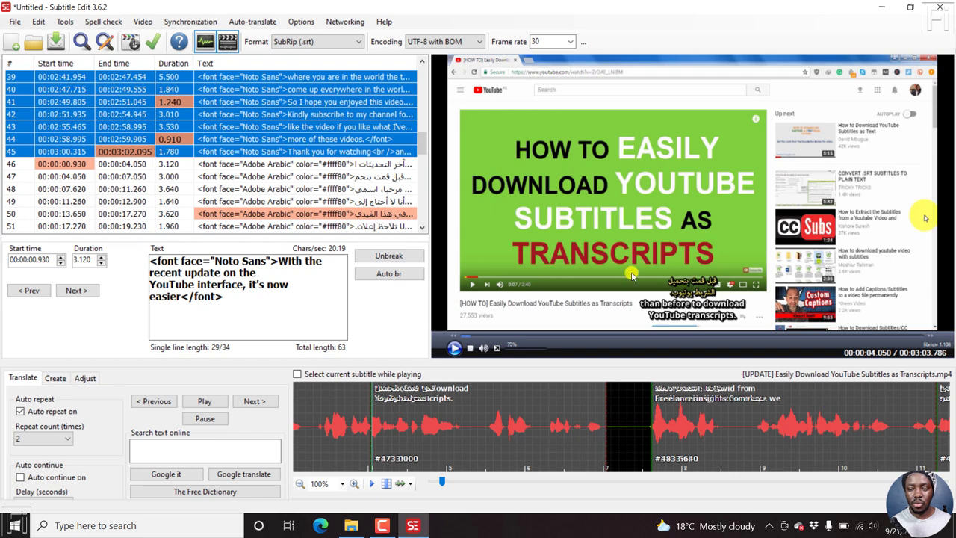
left_click(422, 179)
scroll(422, 180, "down", 9)
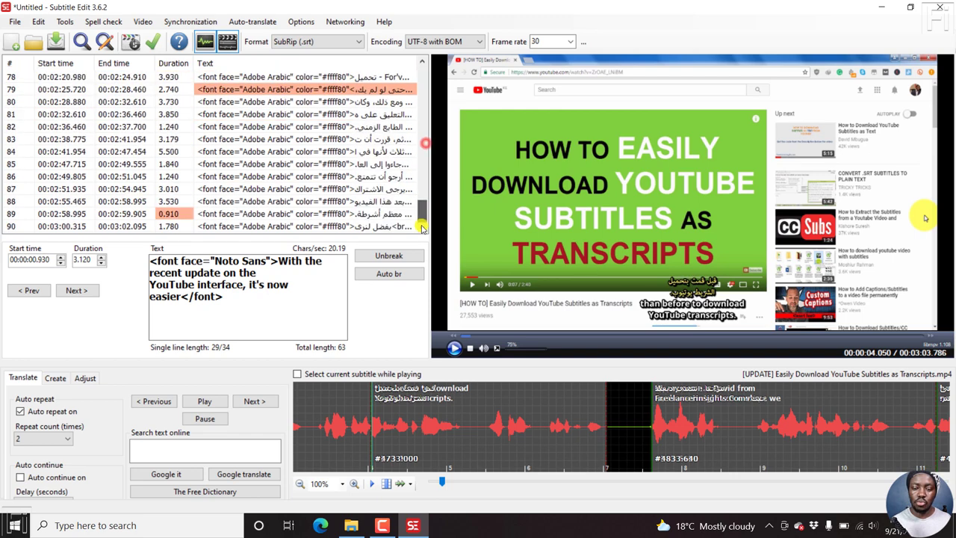
key("ctrl+z")
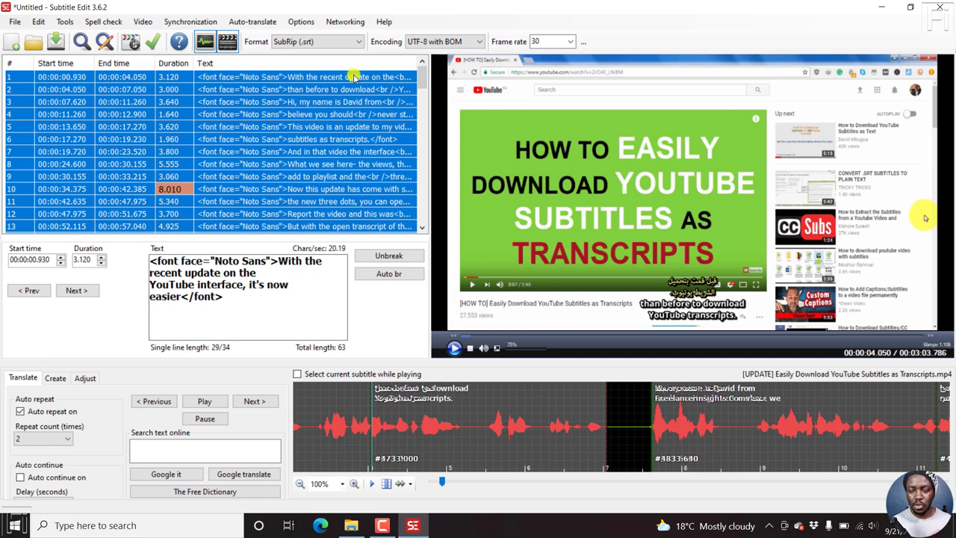
Set burned-in subtitle font size from 34 to 42 and start generating the video
left_click(142, 22)
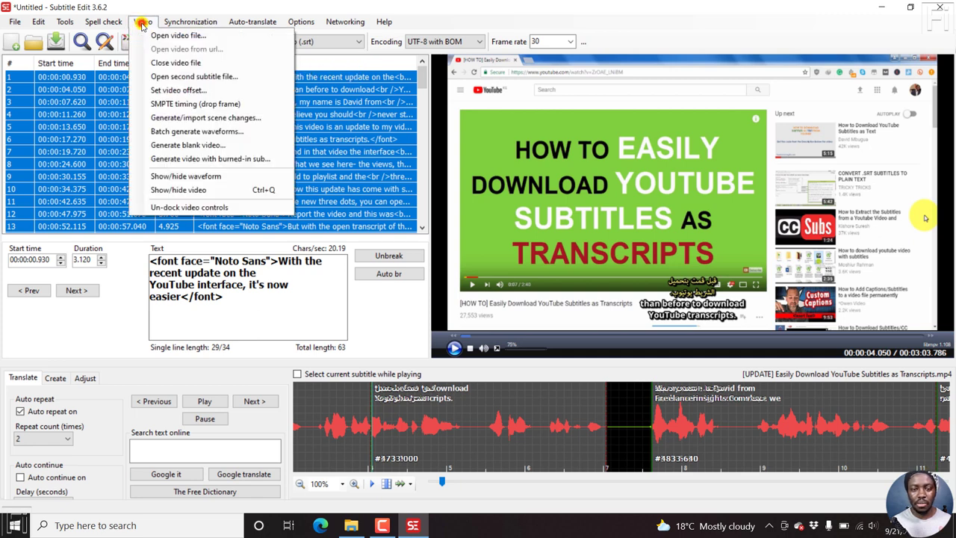
left_click(189, 159)
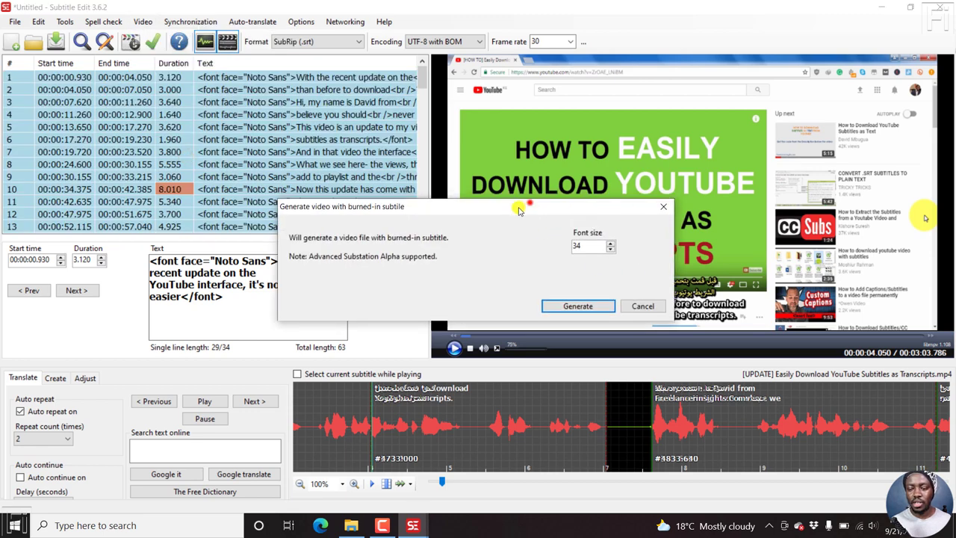
left_click_drag(536, 201, 479, 184)
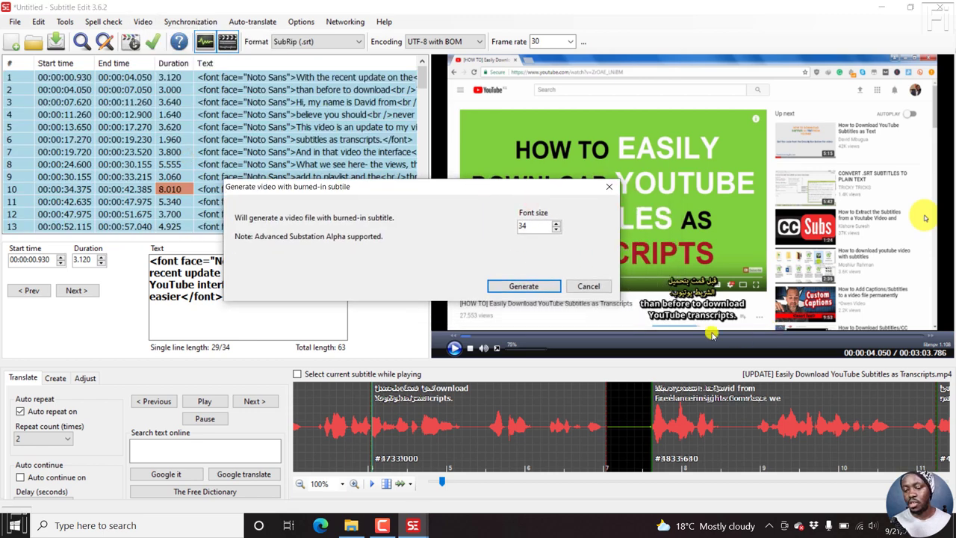
double_click(545, 231)
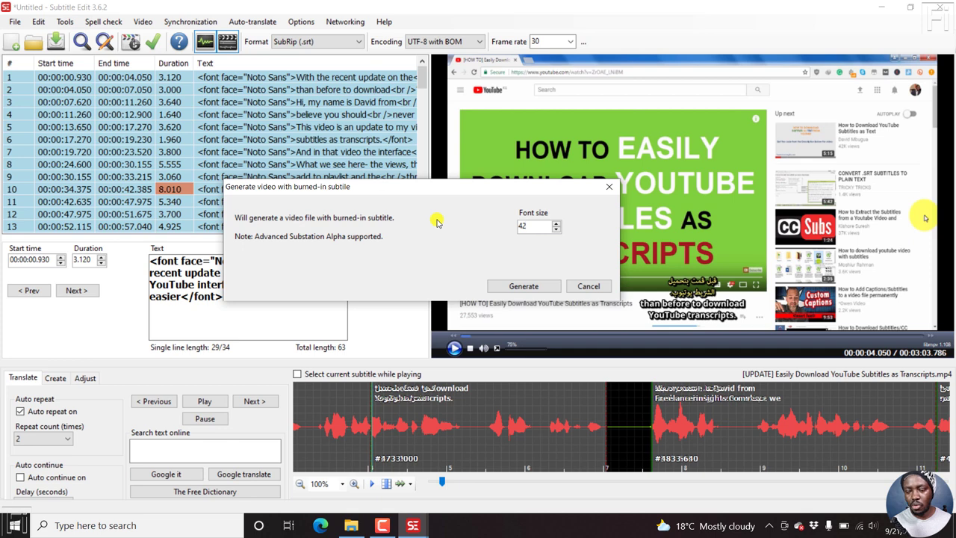
left_click(525, 281)
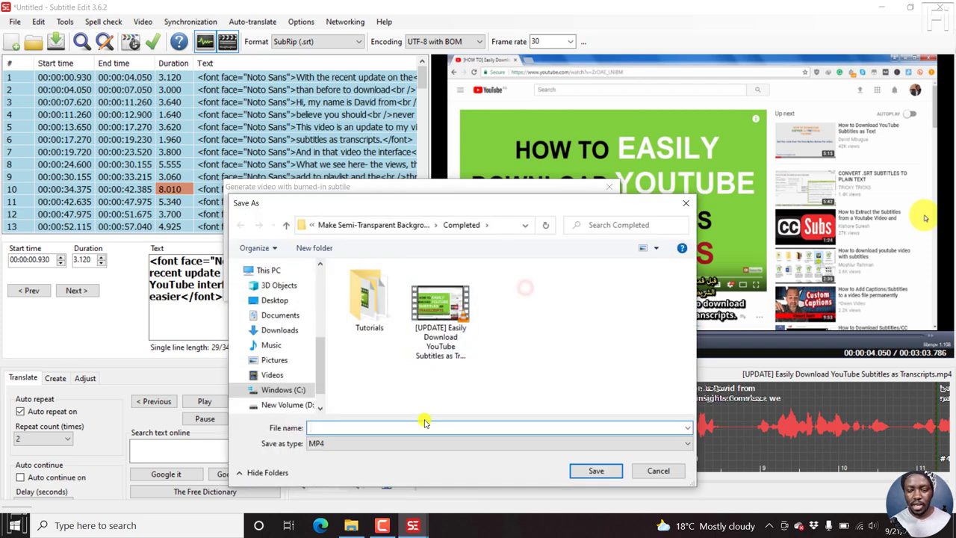
Save the render as 'Merged Subs - Done' MP4 in the Completed folder
left_click(334, 427)
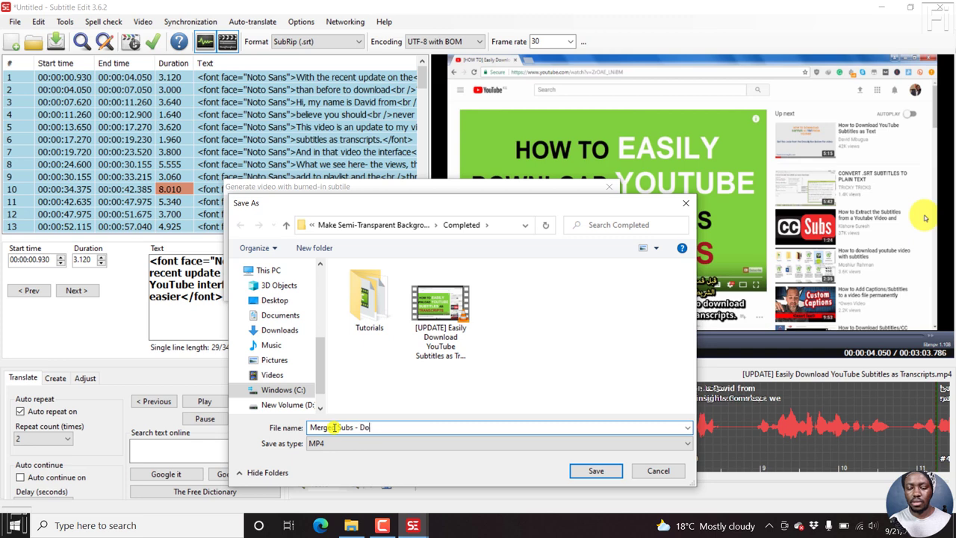
left_click(594, 471)
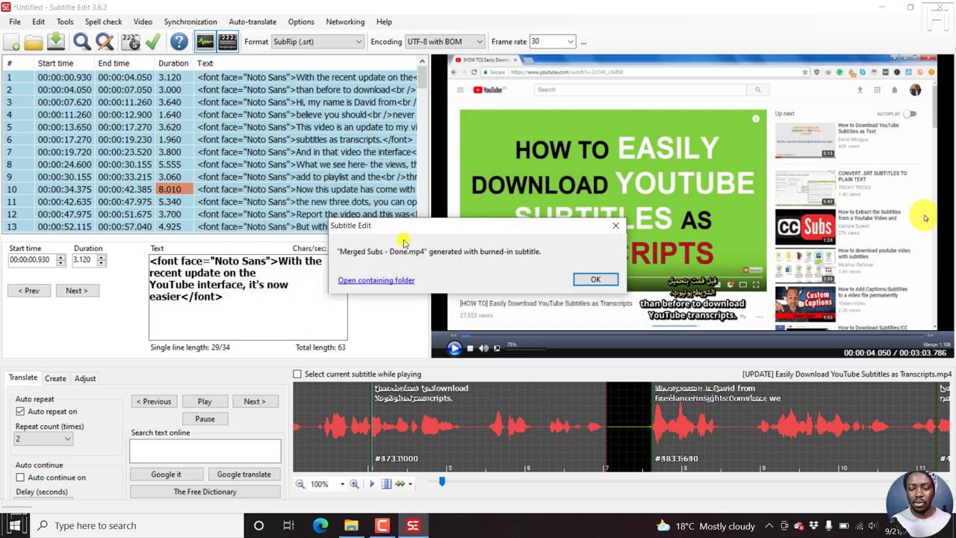
Open the Completed folder and play 'Merged Subs - Done' in VLC
left_click(384, 281)
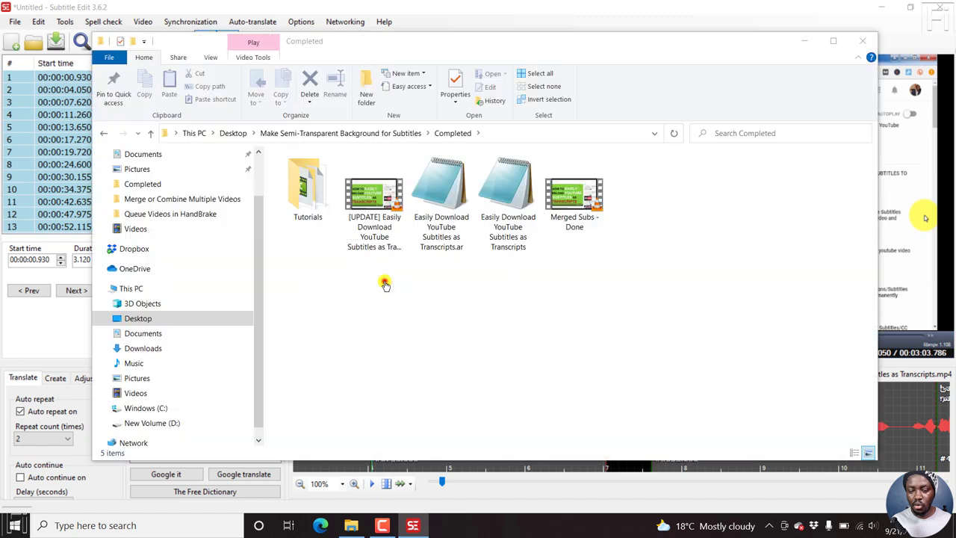
left_click(543, 324)
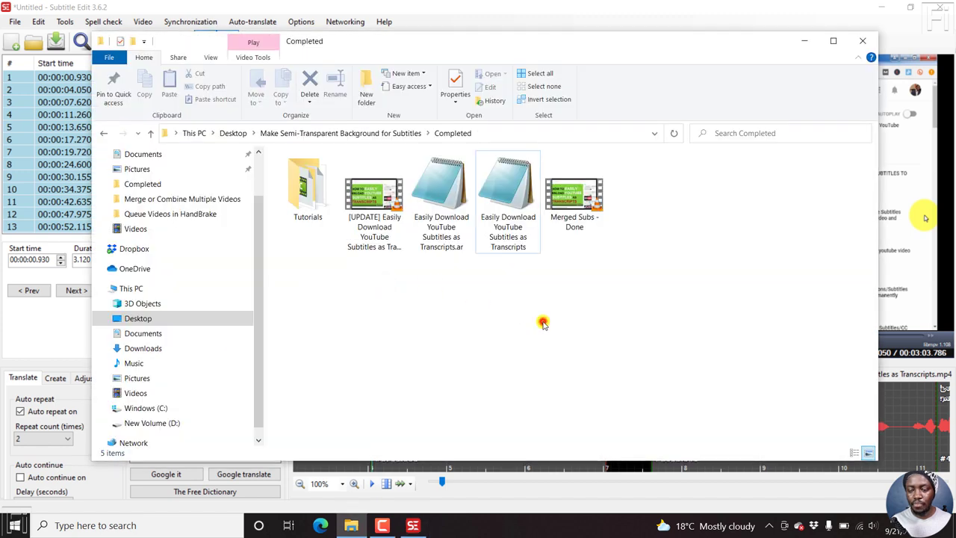
double_click(588, 200)
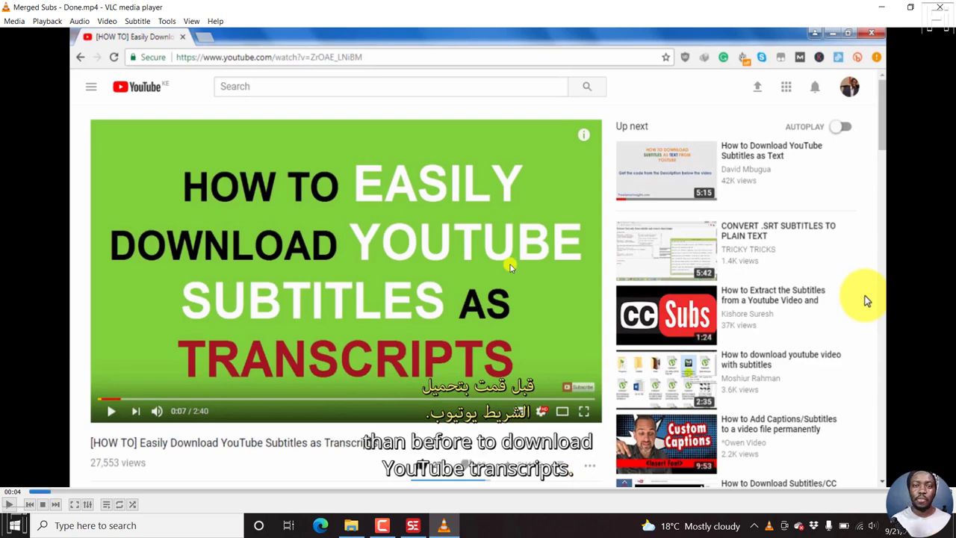
Jump playback to 00:57 and then 01:26 to check the stacked subtitles
left_click(312, 490)
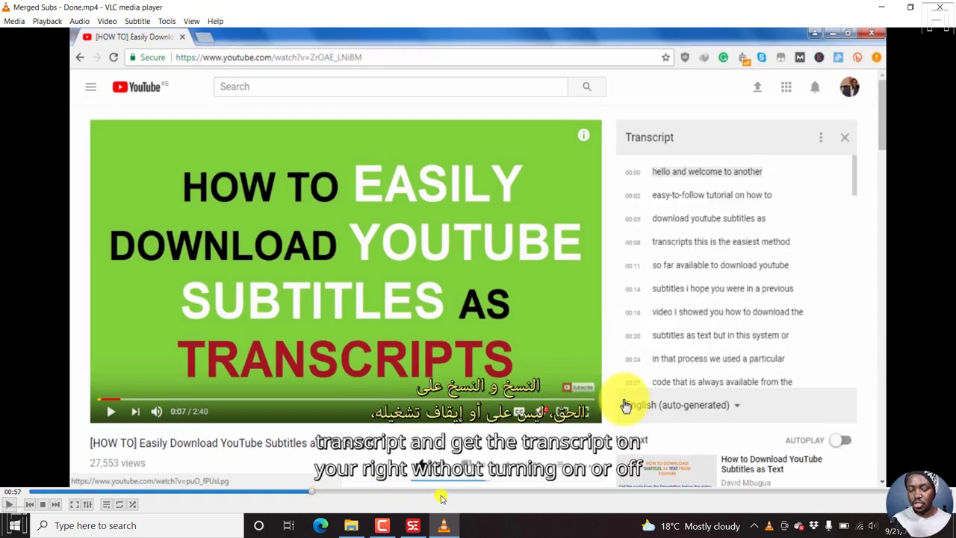
left_click(452, 492)
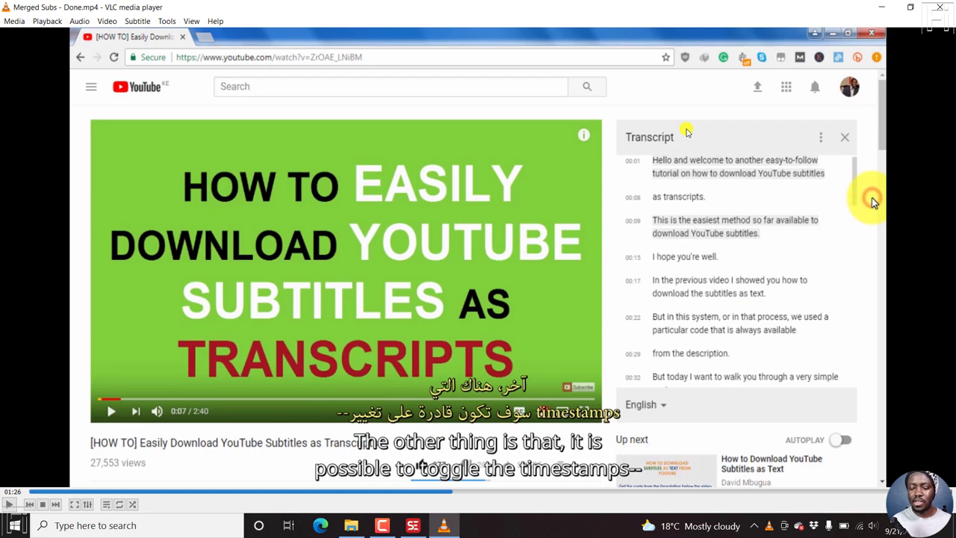
Close VLC and File Explorer, then dismiss the video-generated confirmation
left_click(937, 7)
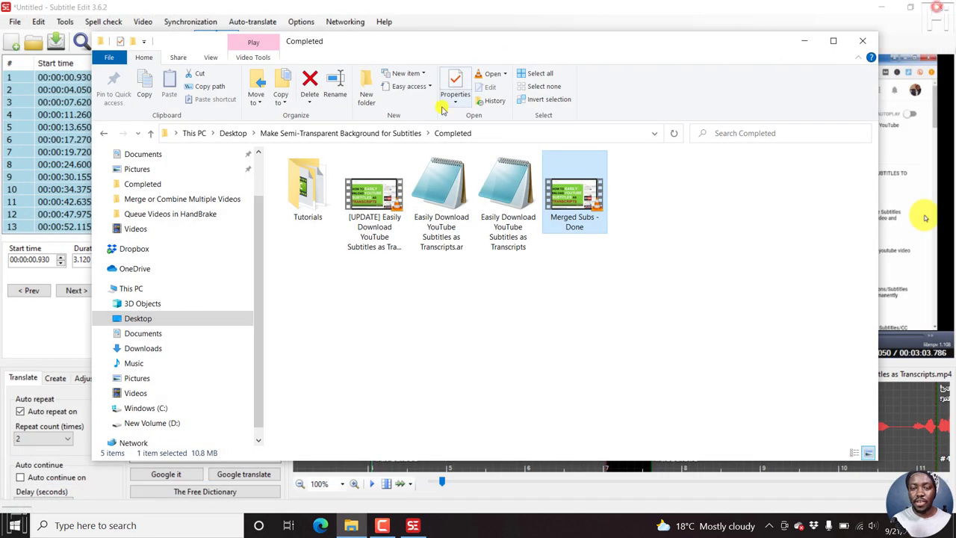
left_click(937, 8)
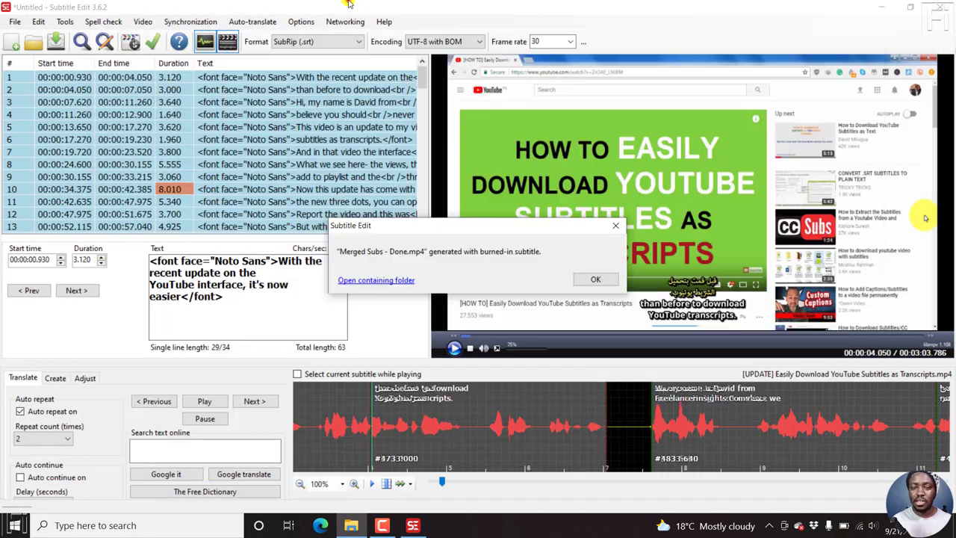
left_click(615, 225)
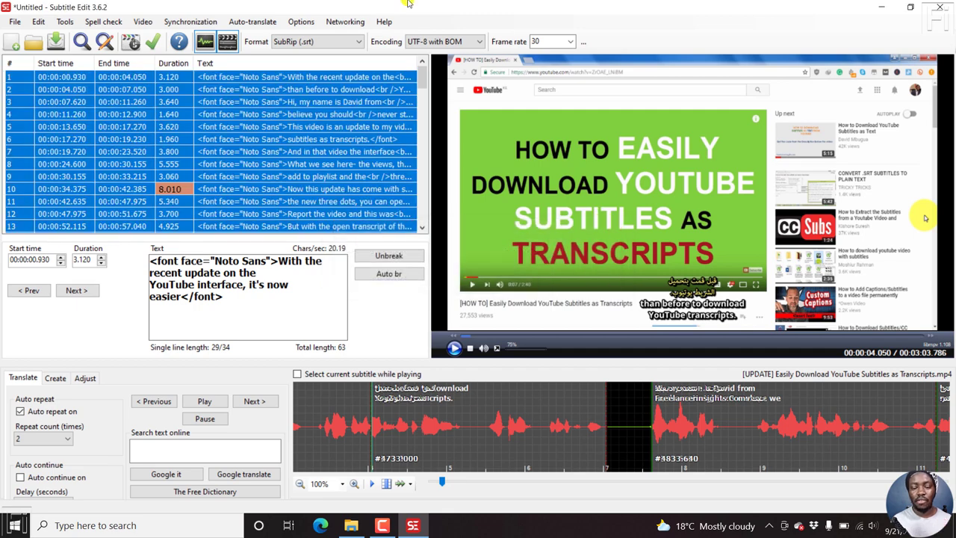